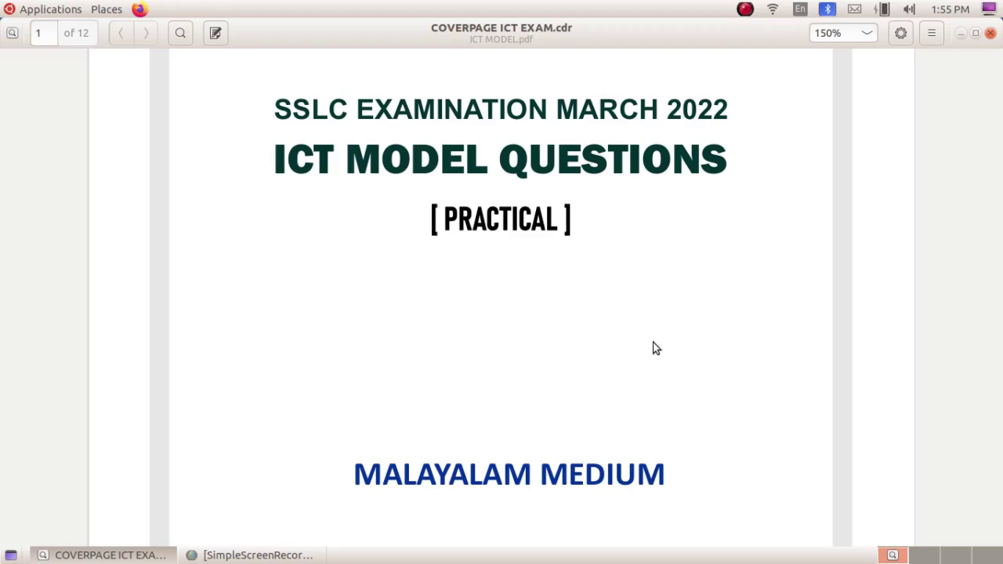
# Step: Scroll ICT MODEL.pdf down to page 2 to read Activity 1.1 and its red Coffee mug
pyautogui.scroll(-10, 653, 349)
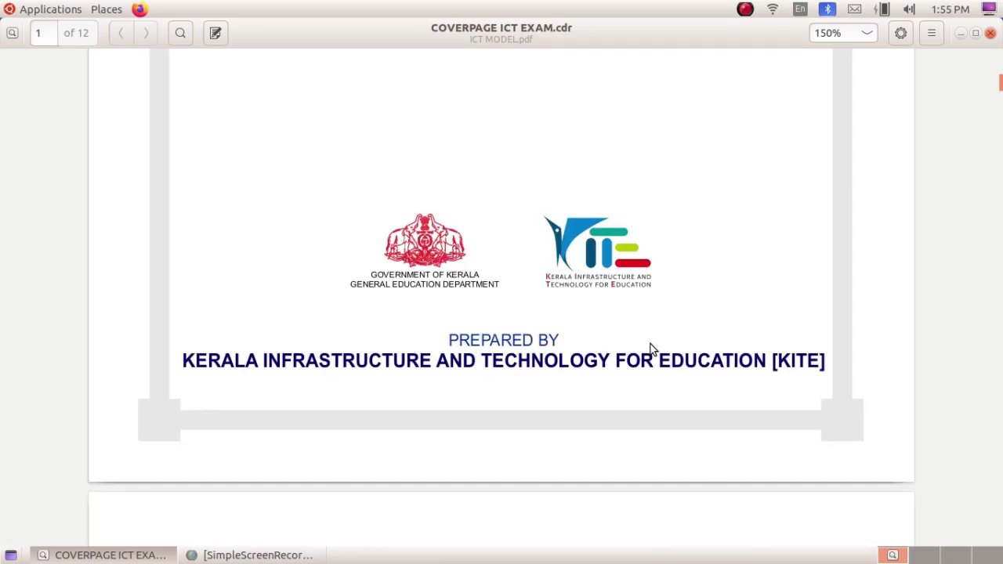
pyautogui.scroll(-4, 650, 344)
pyautogui.scroll(-2, 650, 344)
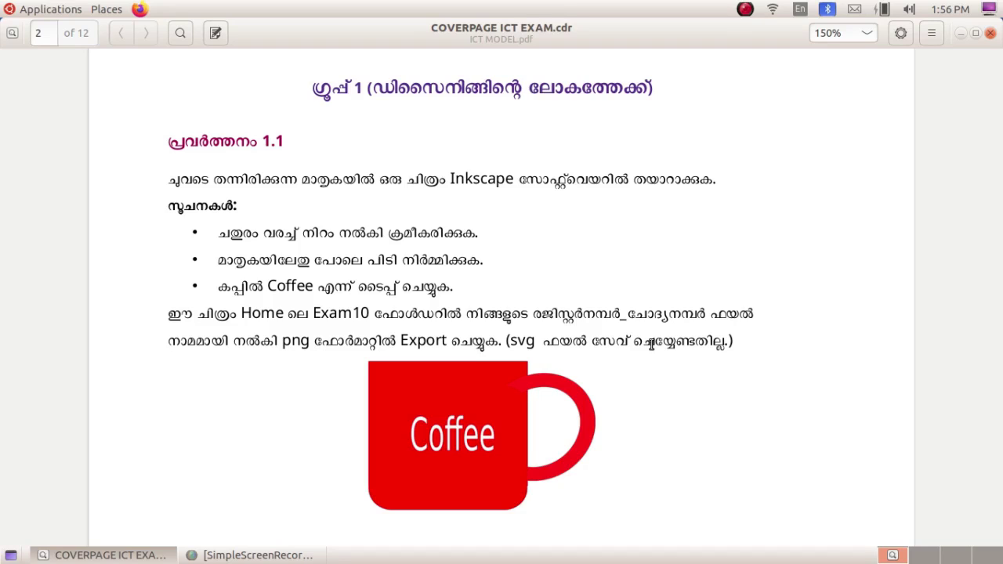
# Step: Minimize the PDF viewer and launch Inkscape from Applications > Graphics
pyautogui.click(961, 33)
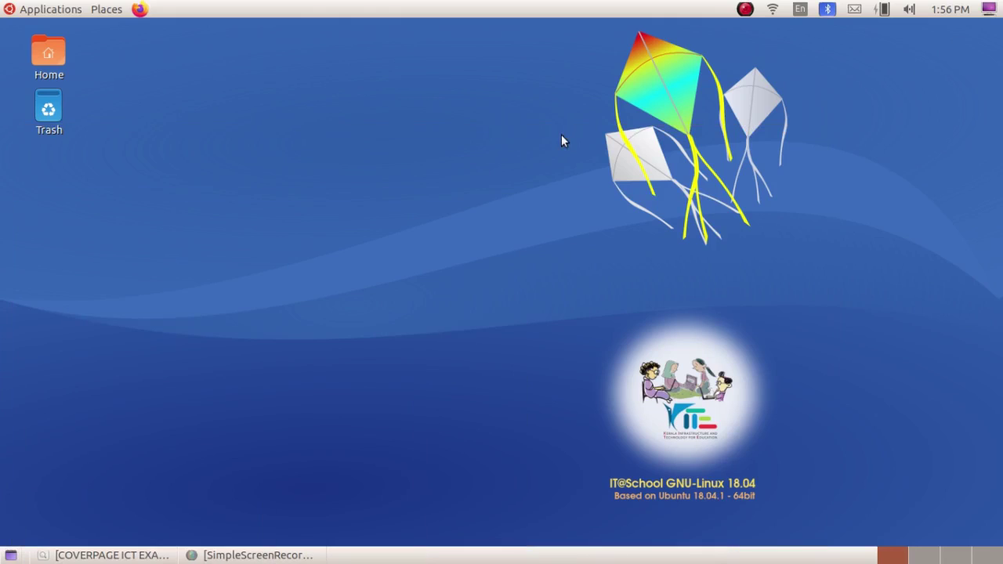
pyautogui.click(65, 9)
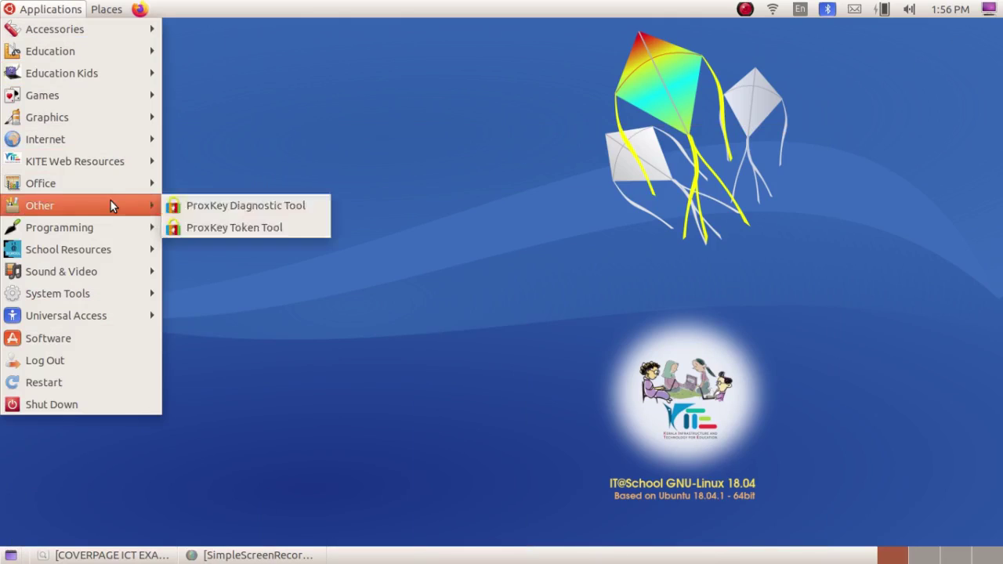
pyautogui.moveTo(47, 117)
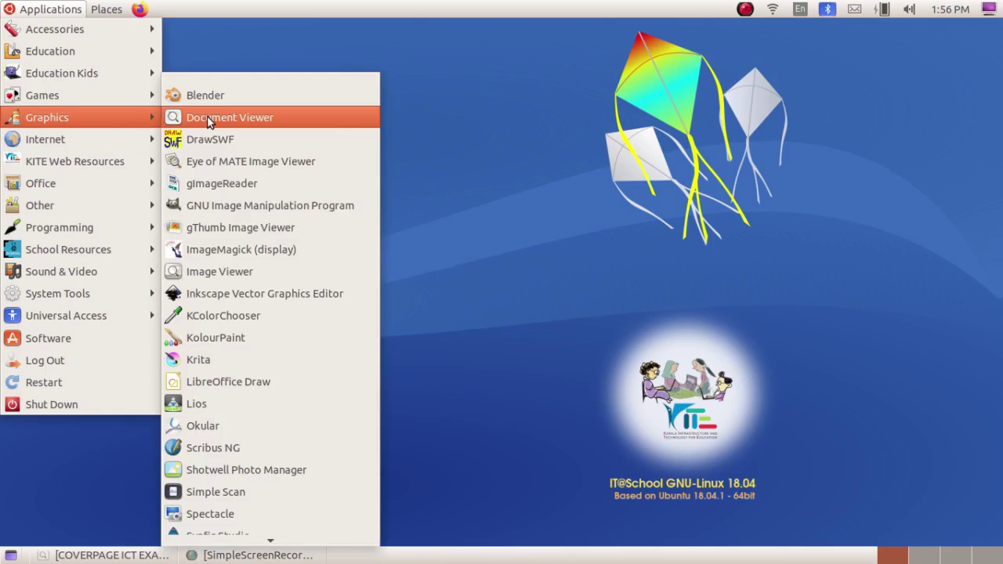
pyautogui.click(359, 293)
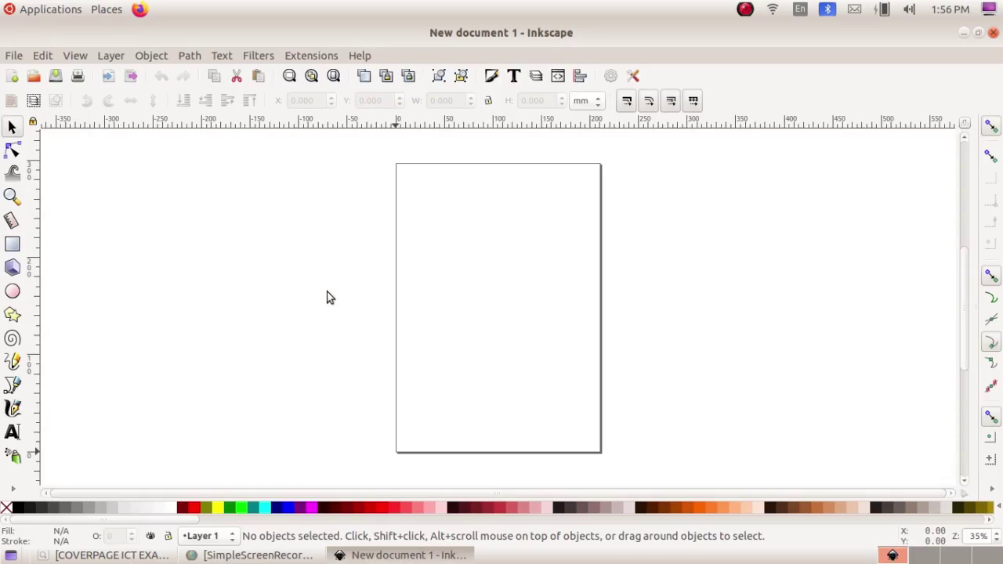
# Step: Check the reference mug, then draw a red rectangle in the middle of the page
pyautogui.click(109, 555)
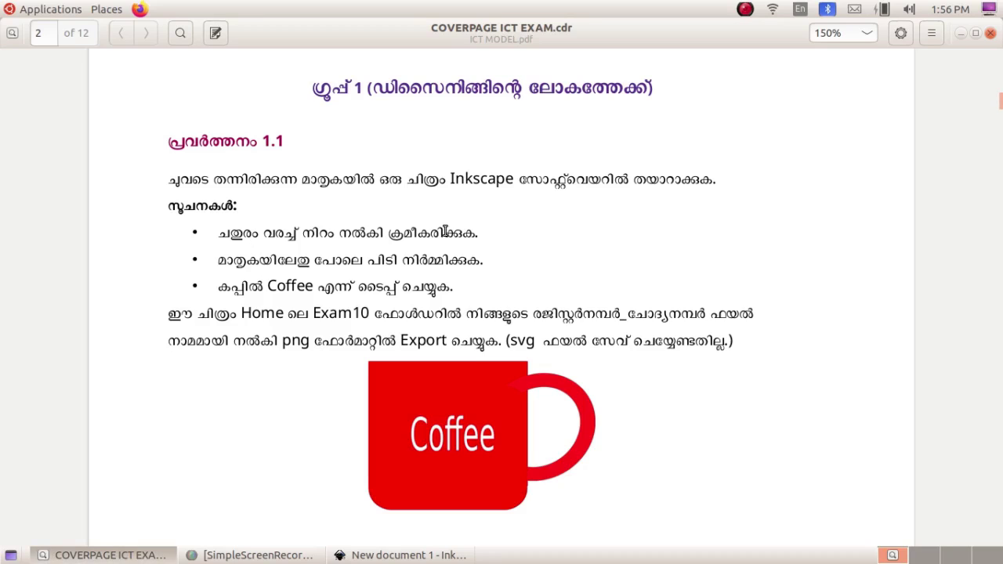
pyautogui.click(160, 553)
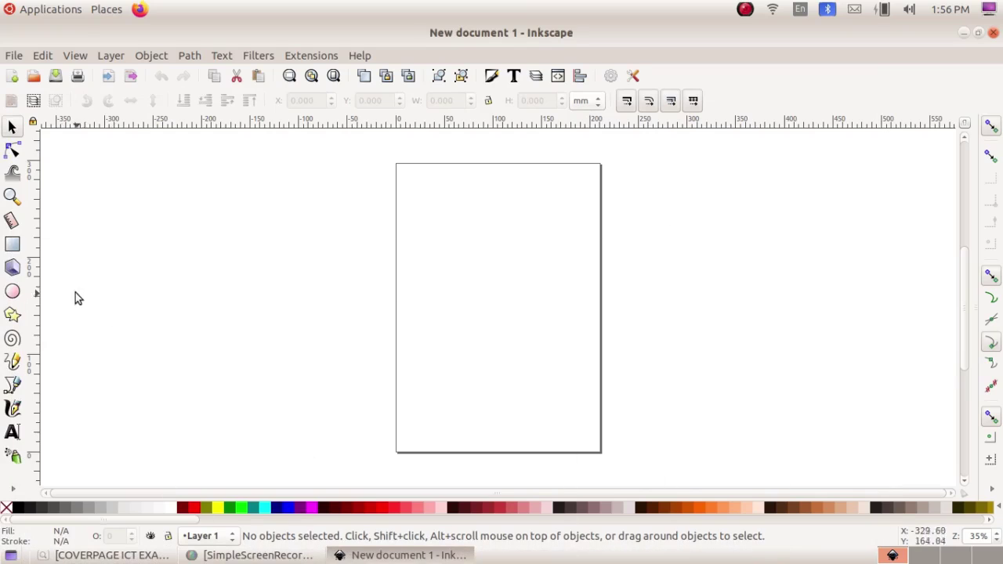
pyautogui.click(12, 245)
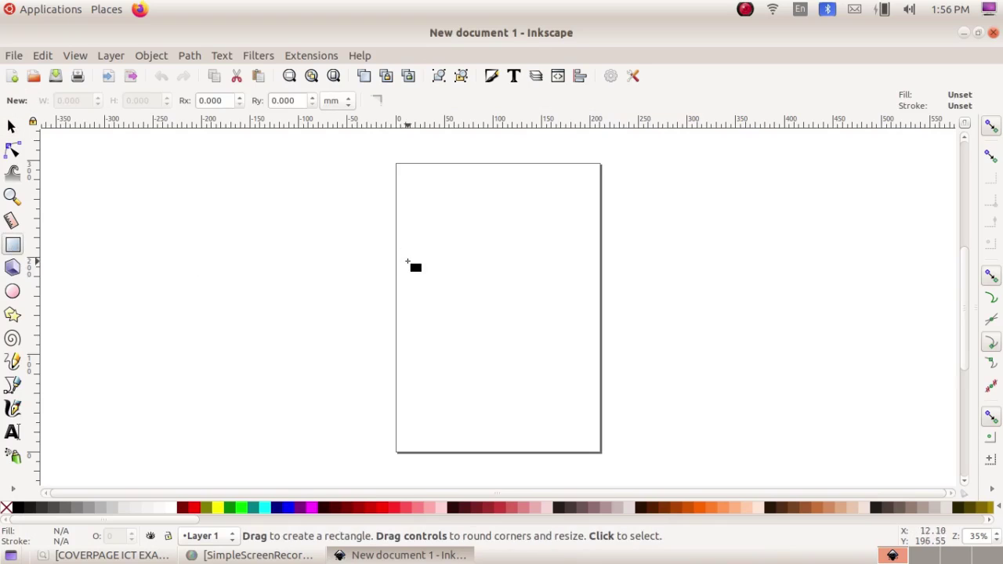
pyautogui.moveTo(404, 239); pyautogui.dragTo(567, 363)
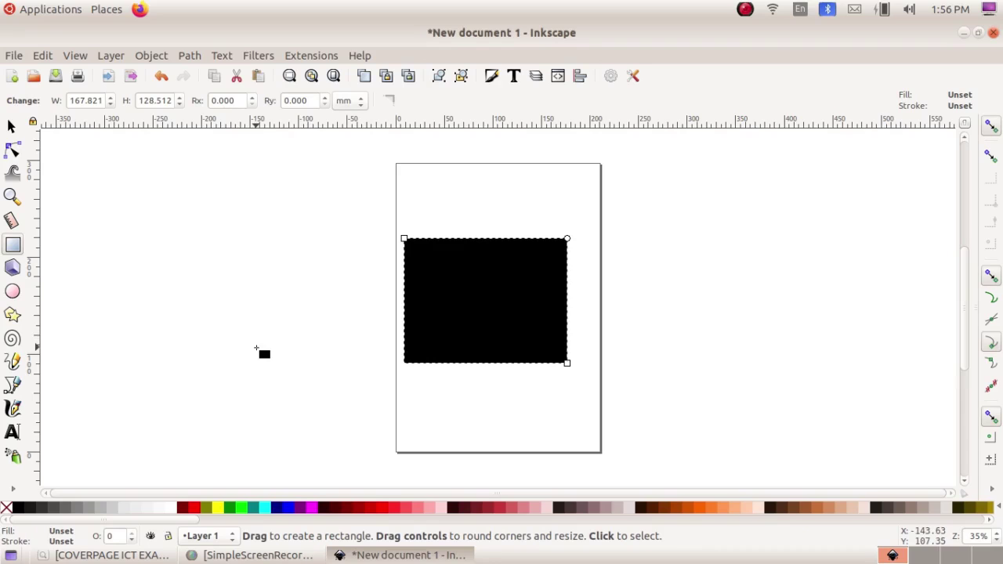
pyautogui.click(198, 510)
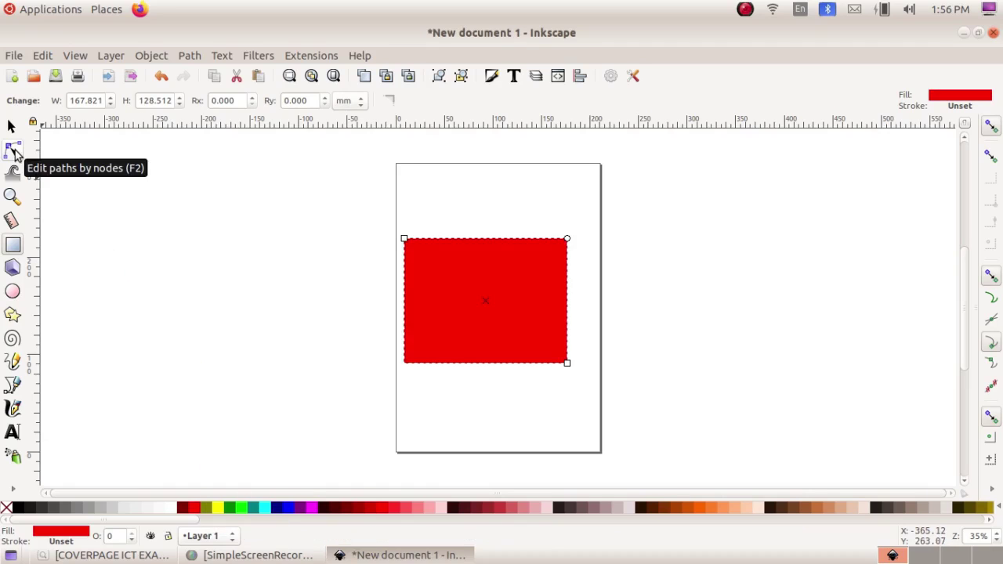
# Step: Round the rectangle's corners with the Node tool, recheck the reference, and deselect
pyautogui.click(13, 151)
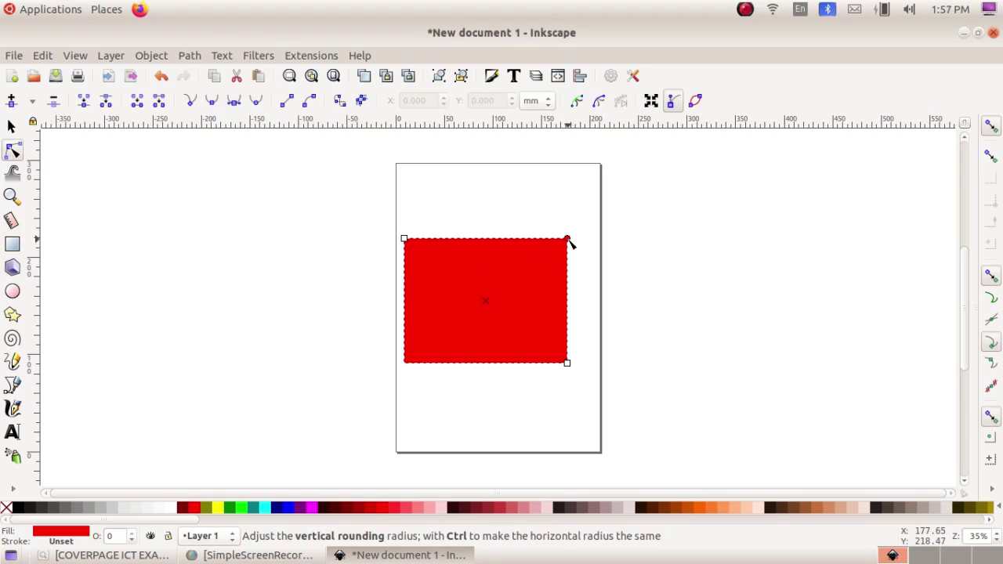
pyautogui.moveTo(568, 239)
pyautogui.mouseDown()
pyautogui.moveTo(566, 313)
pyautogui.moveTo(573, 274)
pyautogui.mouseUp()
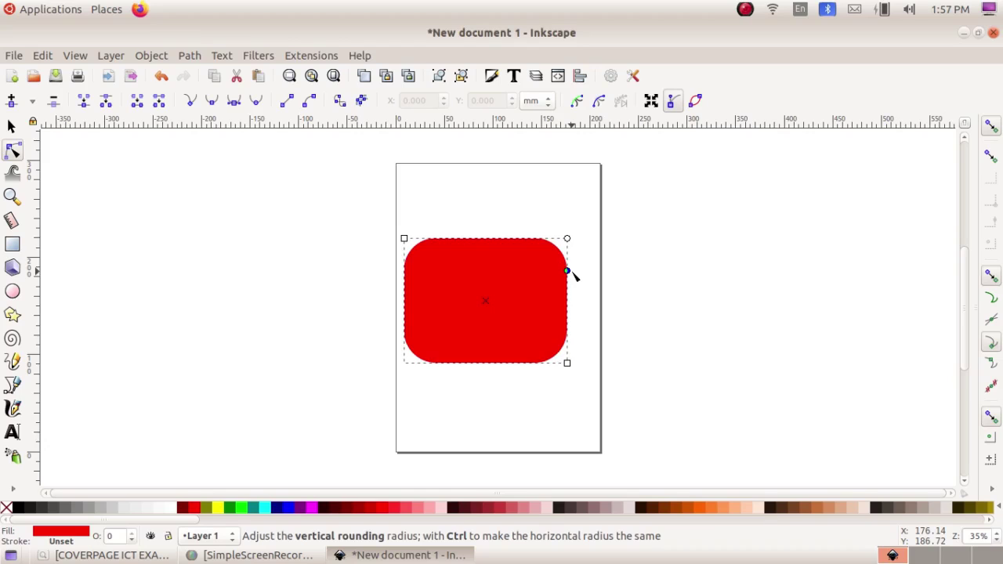
pyautogui.click(118, 555)
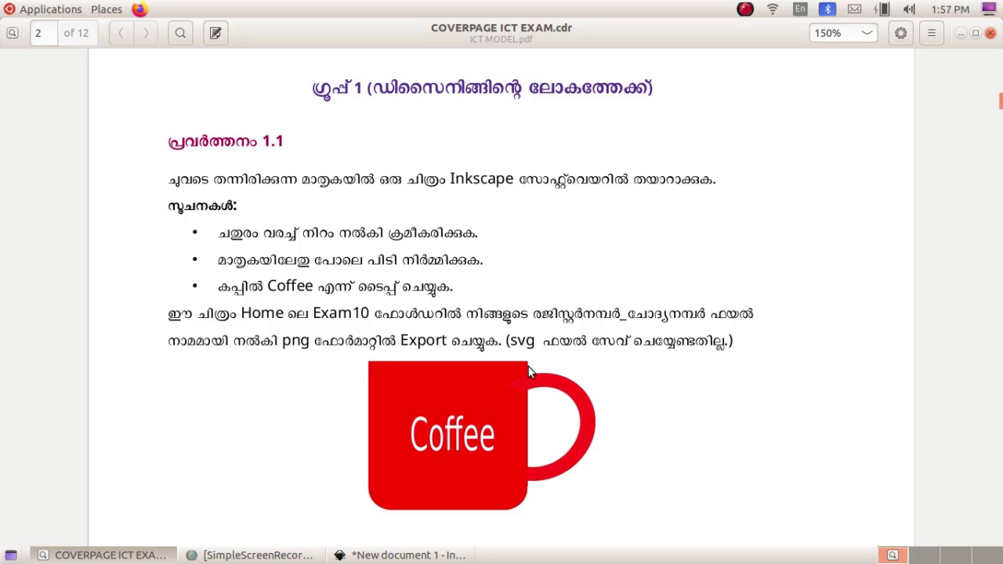
pyautogui.hotkey('alt', 'Tab')
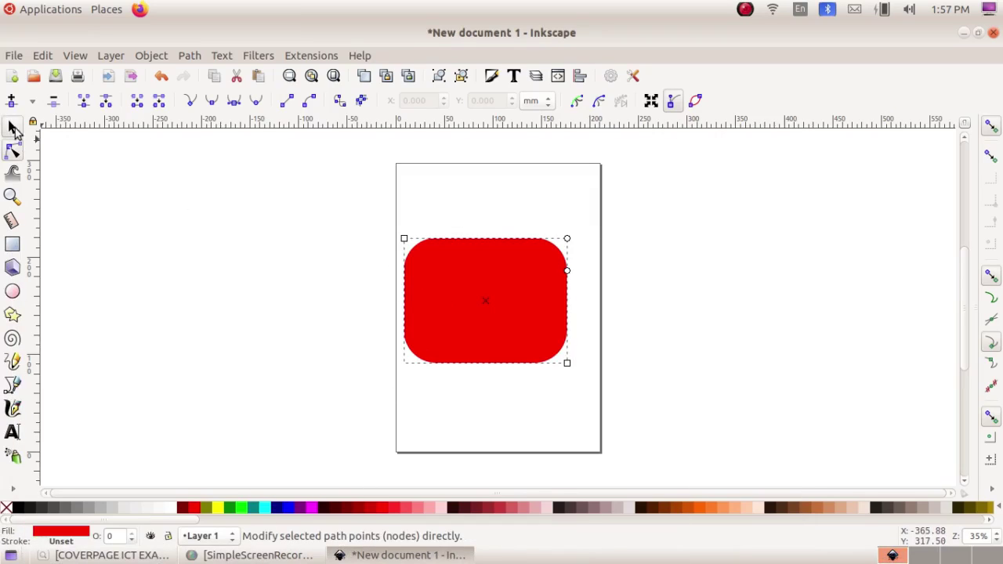
pyautogui.click(12, 126)
pyautogui.click(382, 267)
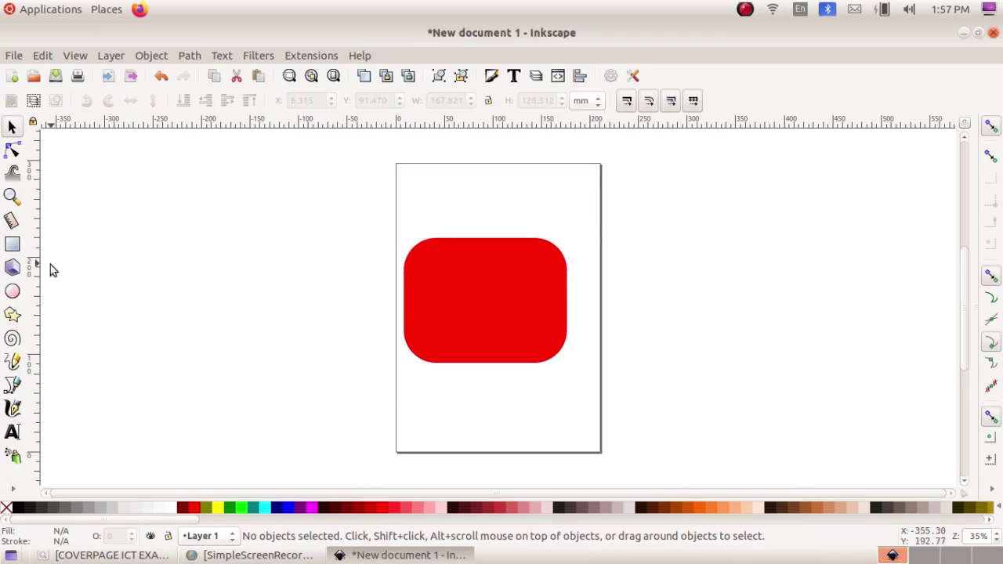
# Step: Draw a wide red bar and move it across the top of the rounded rectangle
pyautogui.click(12, 245)
pyautogui.moveTo(100, 174)
pyautogui.mouseDown()
pyautogui.moveTo(314, 228)
pyautogui.moveTo(357, 228)
pyautogui.mouseUp()
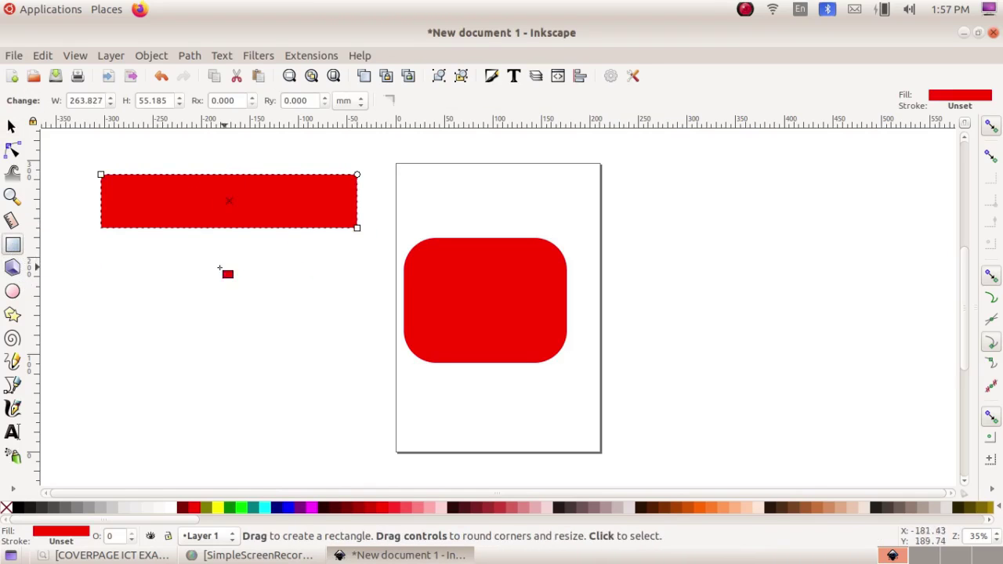
pyautogui.click(12, 126)
pyautogui.moveTo(238, 207)
pyautogui.mouseDown()
pyautogui.moveTo(485, 230)
pyautogui.moveTo(489, 251)
pyautogui.mouseUp()
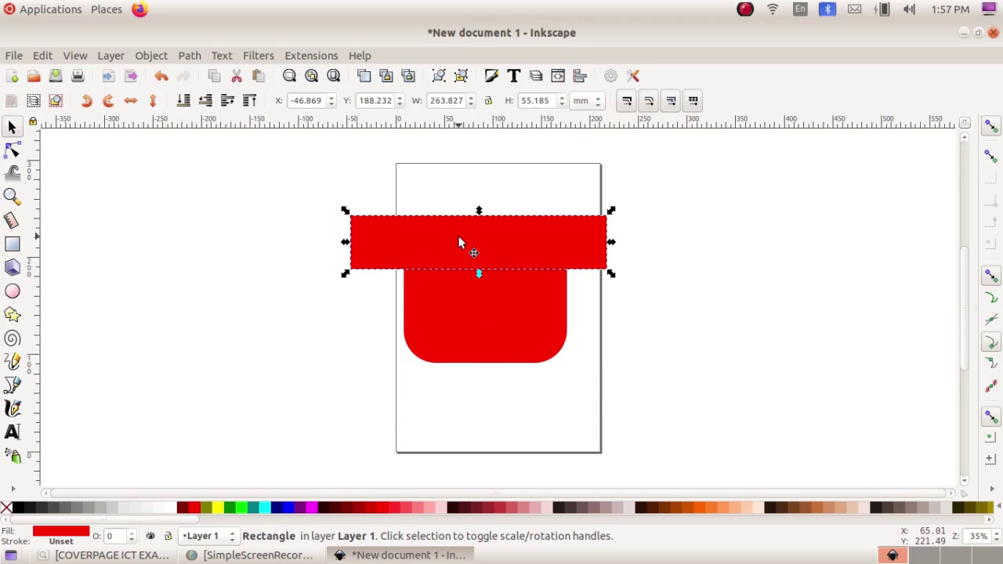
pyautogui.click(291, 185)
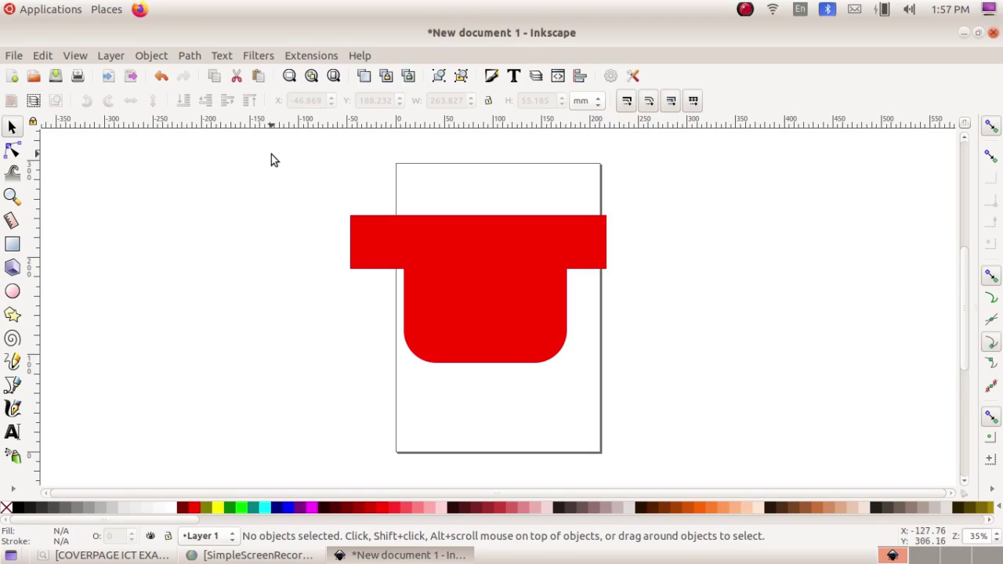
# Step: Select the top bar and the rounded rectangle together for a path operation
pyautogui.moveTo(271, 154); pyautogui.dragTo(684, 430)
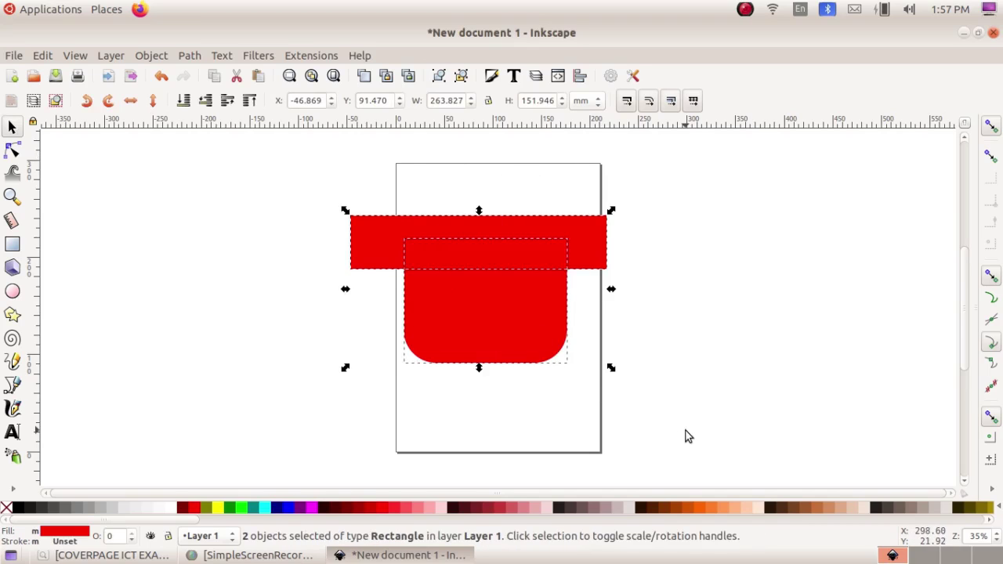
pyautogui.click(726, 389)
pyautogui.click(559, 235)
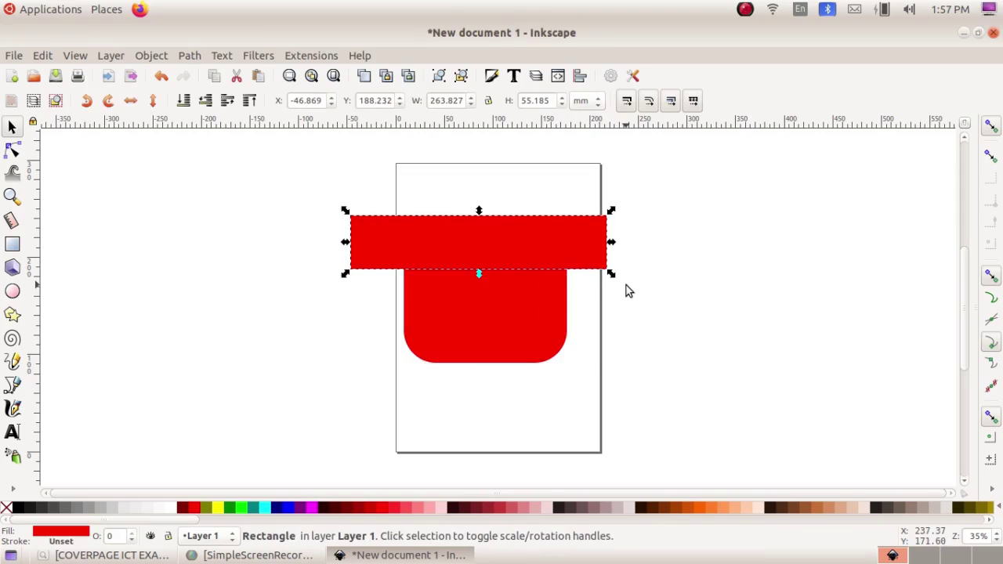
pyautogui.keyDown('shift'); pyautogui.click(530, 329); pyautogui.keyUp('shift')
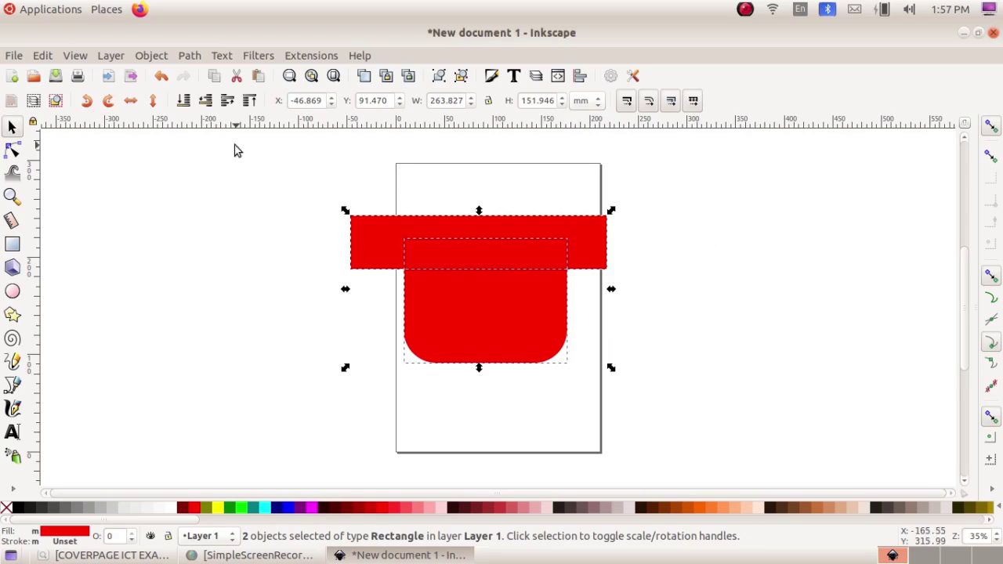
pyautogui.click(191, 56)
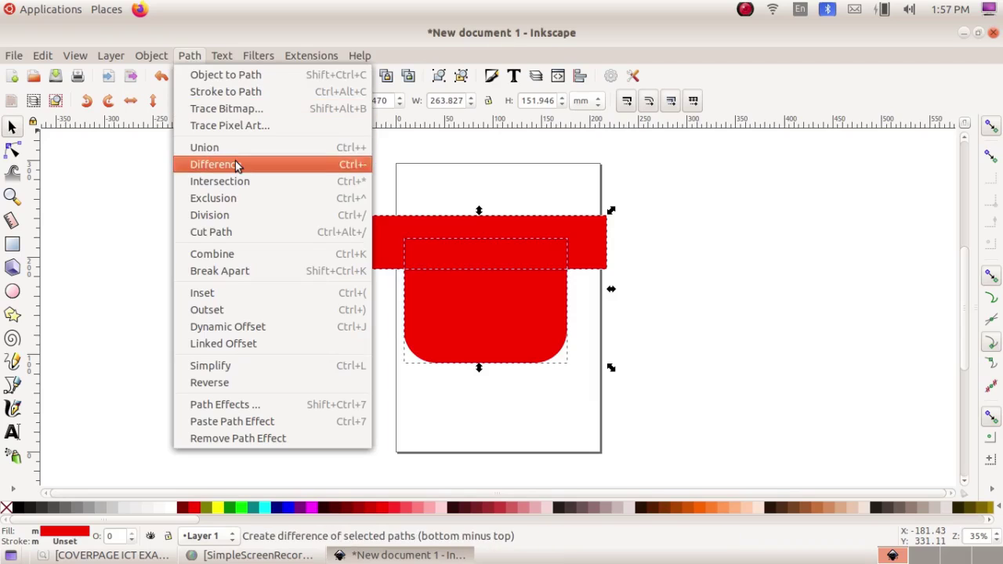
# Step: Subtract the bar to flatten the cup top, move the body lower, and compare with the reference
pyautogui.click(235, 164)
pyautogui.moveTo(500, 308); pyautogui.dragTo(502, 283)
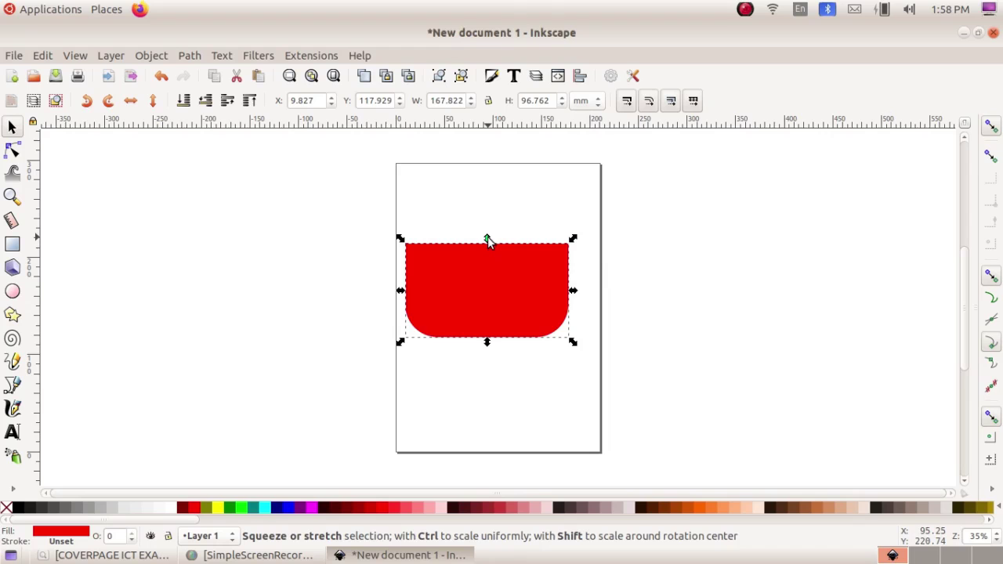
pyautogui.moveTo(487, 237); pyautogui.dragTo(486, 200)
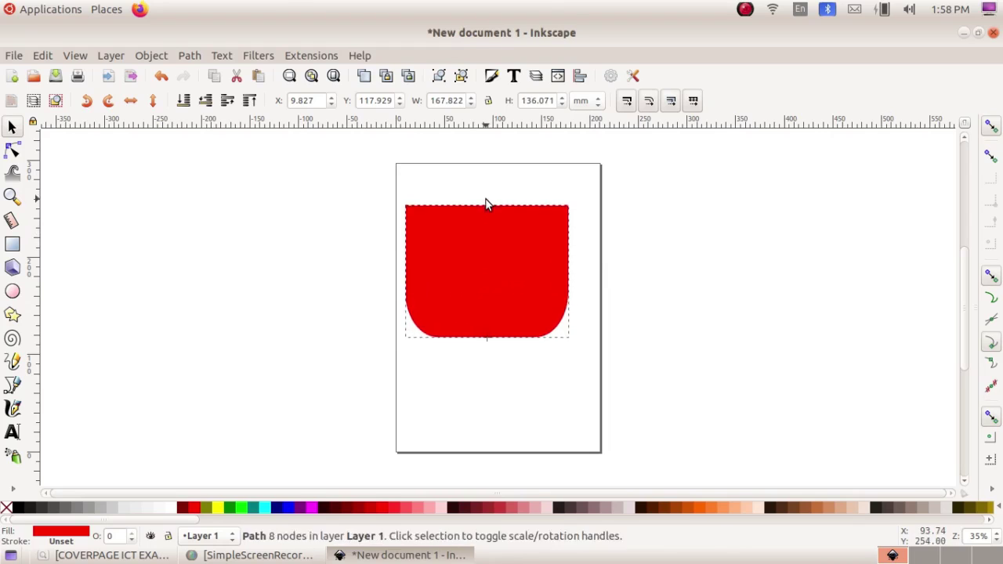
pyautogui.moveTo(488, 264); pyautogui.dragTo(489, 320)
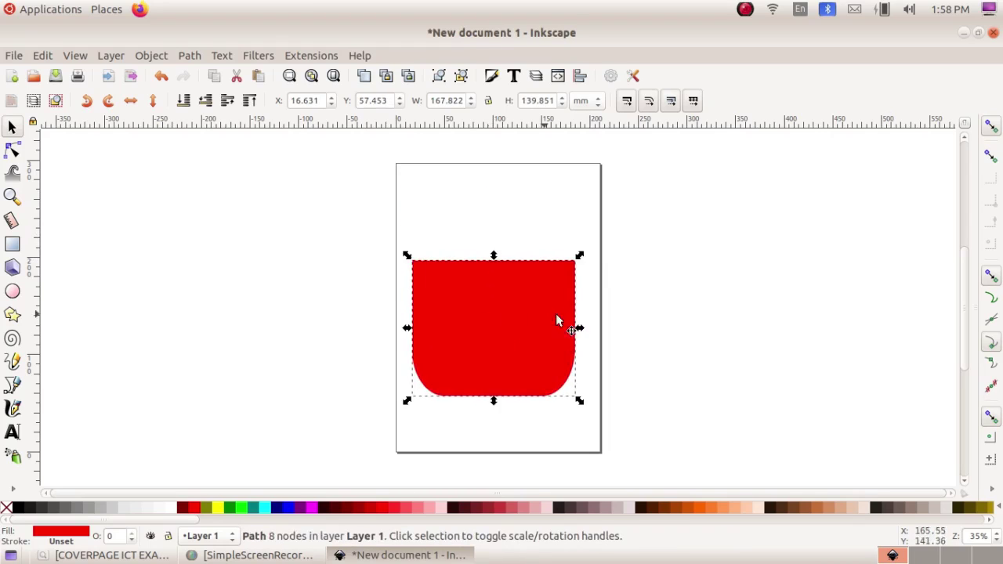
pyautogui.click(703, 336)
pyautogui.hotkey('alt', 'Tab')
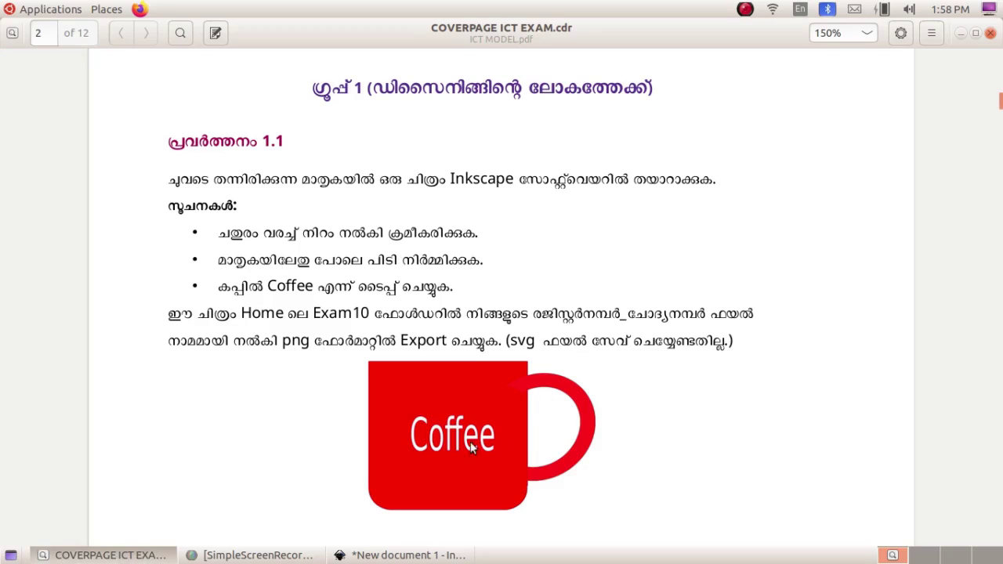
pyautogui.click(135, 557)
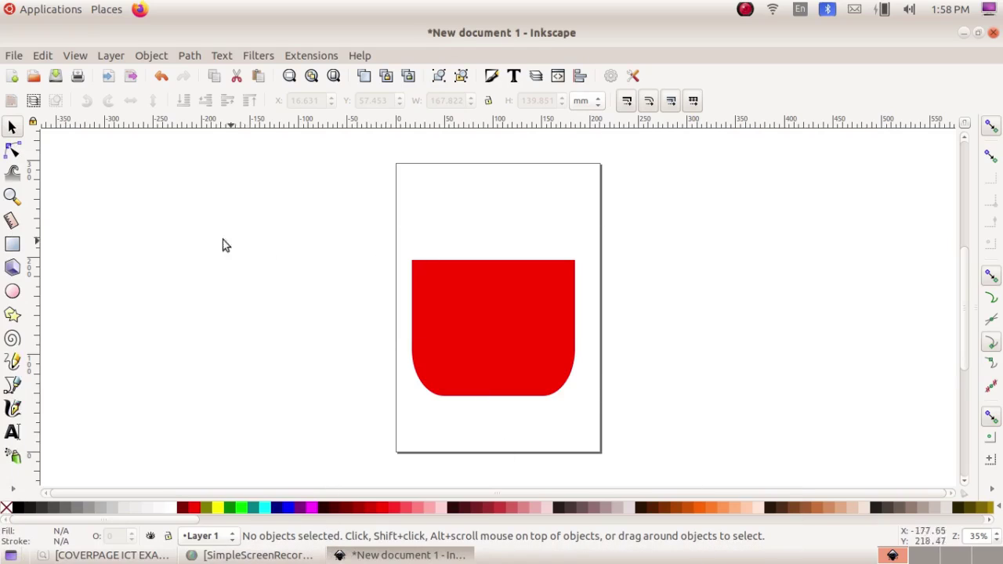
# Step: Draw a red circle beside the page and make a cyan duplicate of it
pyautogui.click(13, 292)
pyautogui.moveTo(677, 249); pyautogui.dragTo(781, 350)
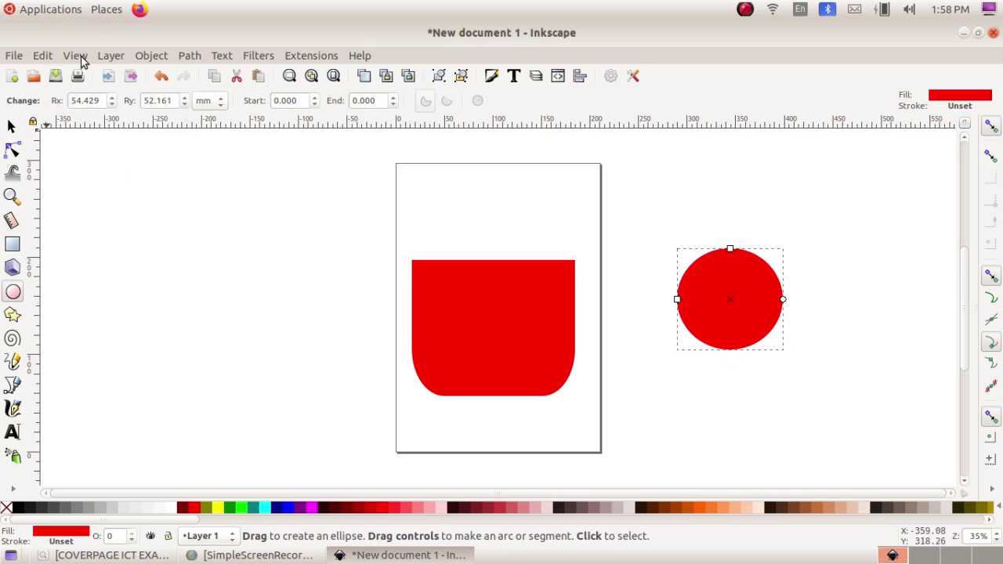
pyautogui.click(41, 57)
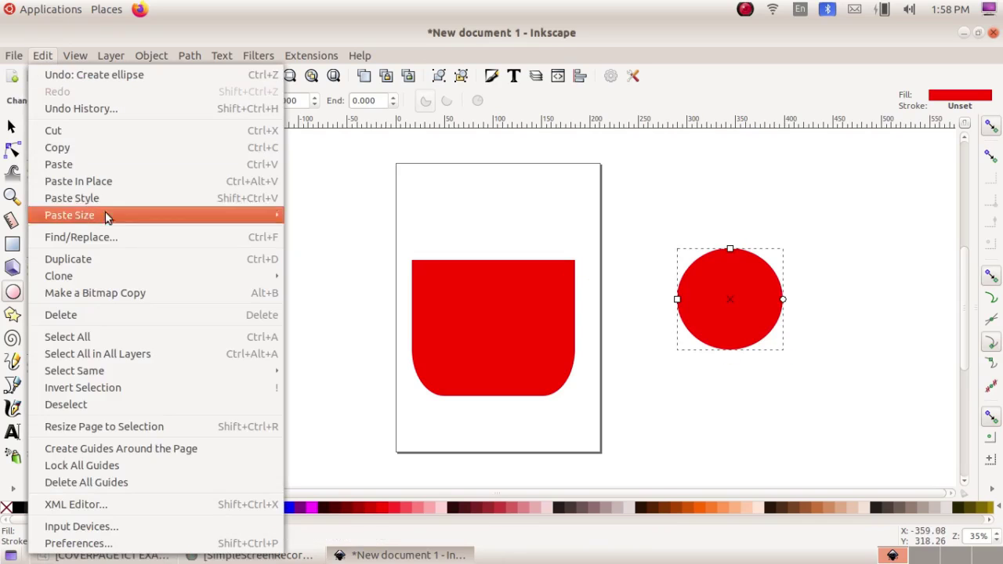
pyautogui.click(129, 259)
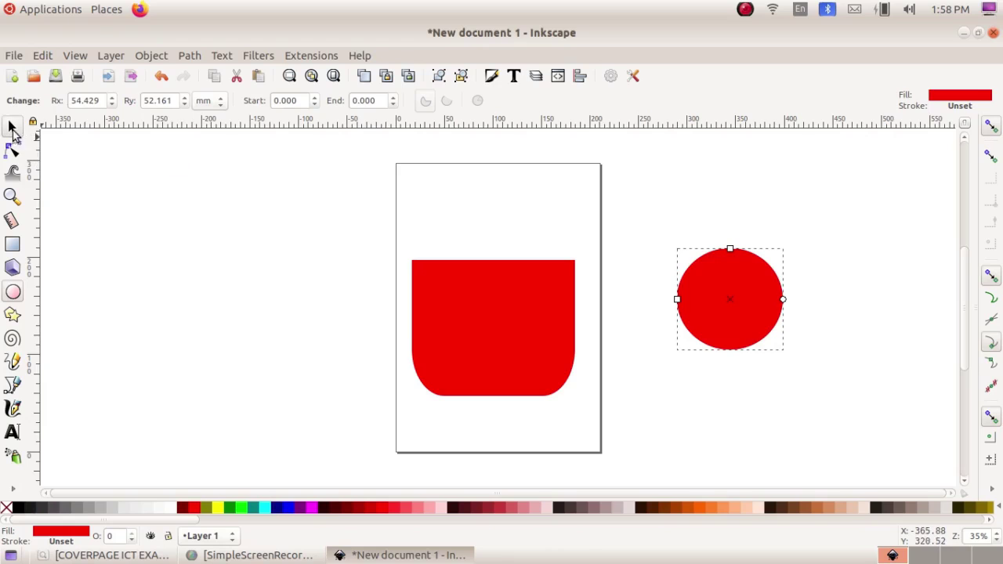
pyautogui.click(12, 127)
pyautogui.moveTo(717, 302); pyautogui.dragTo(743, 309)
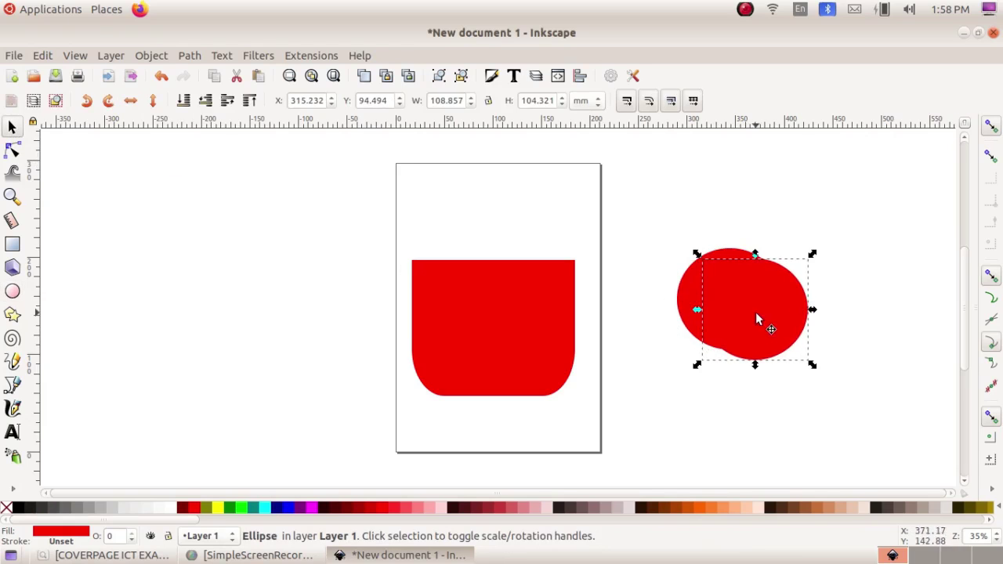
pyautogui.click(267, 508)
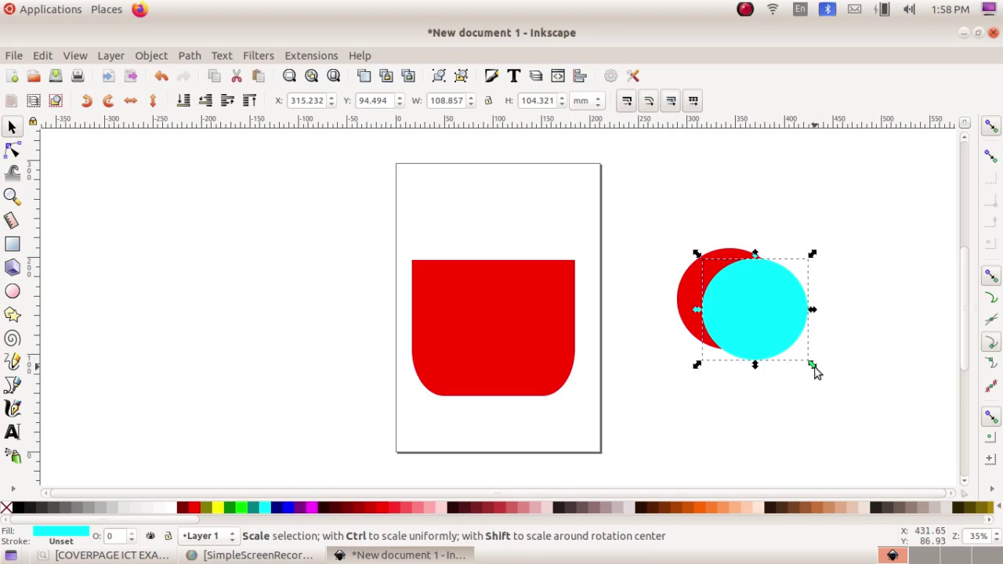
# Step: Centre the shrunken cyan circle in the red one and subtract it to leave a ring
pyautogui.moveTo(813, 366); pyautogui.dragTo(743, 315)
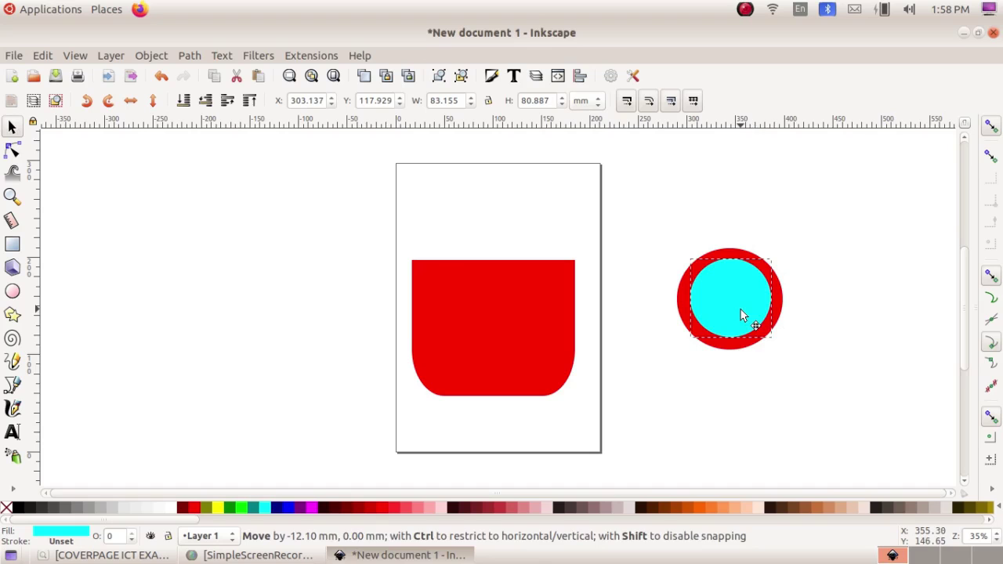
pyautogui.press('Tab')
pyautogui.moveTo(789, 364); pyautogui.dragTo(801, 376)
pyautogui.moveTo(740, 304); pyautogui.dragTo(744, 310)
pyautogui.click(873, 427)
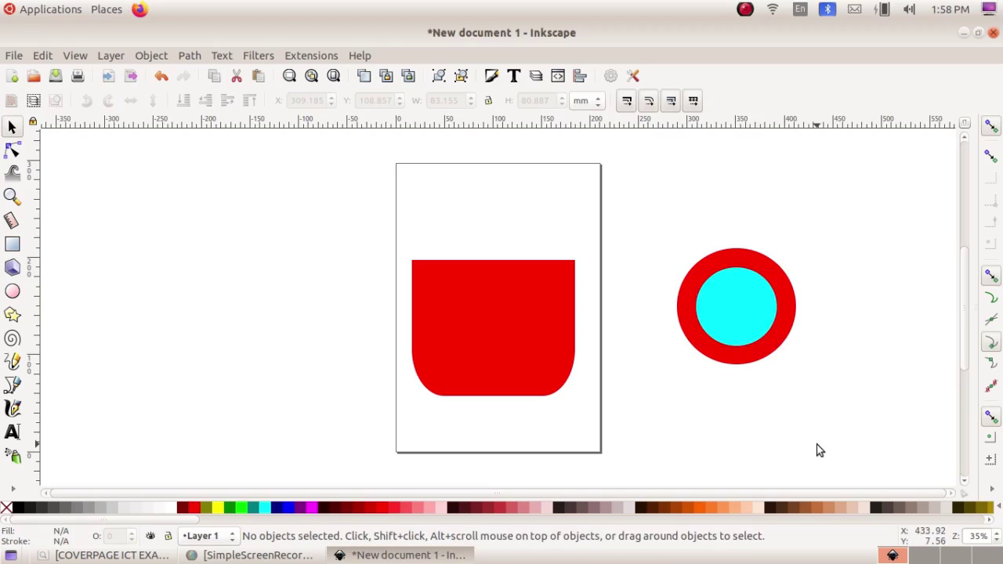
pyautogui.moveTo(621, 190); pyautogui.dragTo(732, 332)
pyautogui.moveTo(815, 392); pyautogui.dragTo(844, 405)
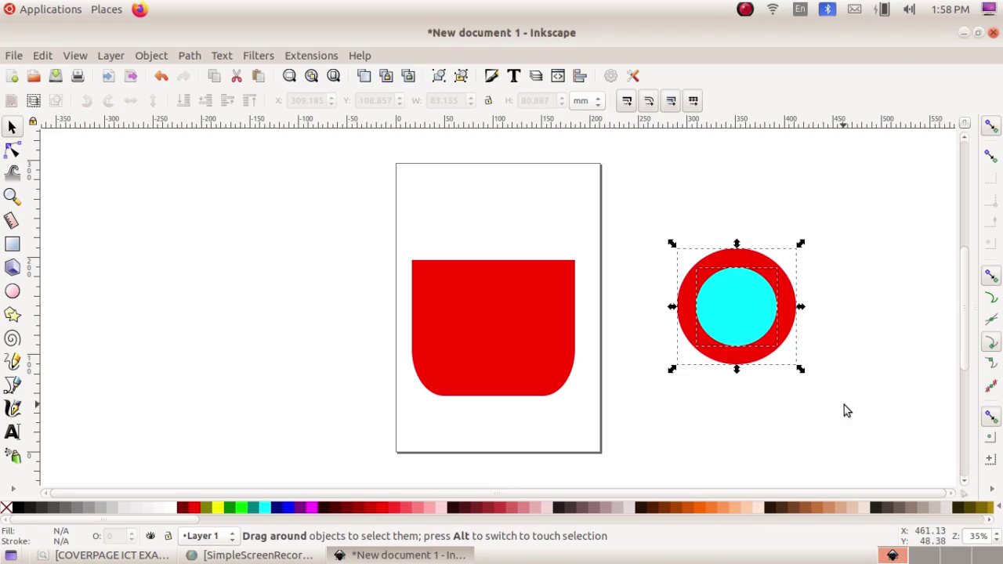
pyautogui.click(190, 55)
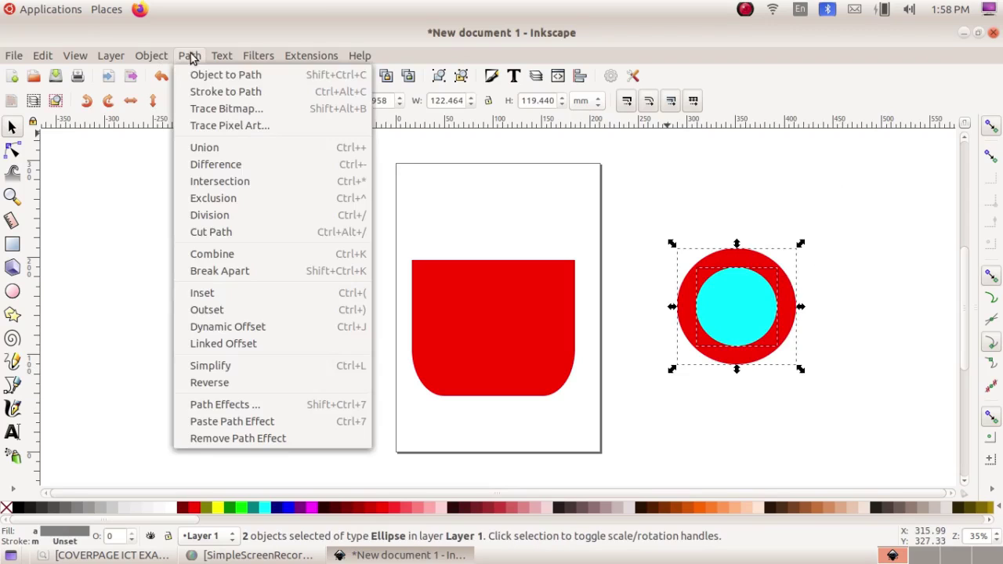
pyautogui.click(235, 165)
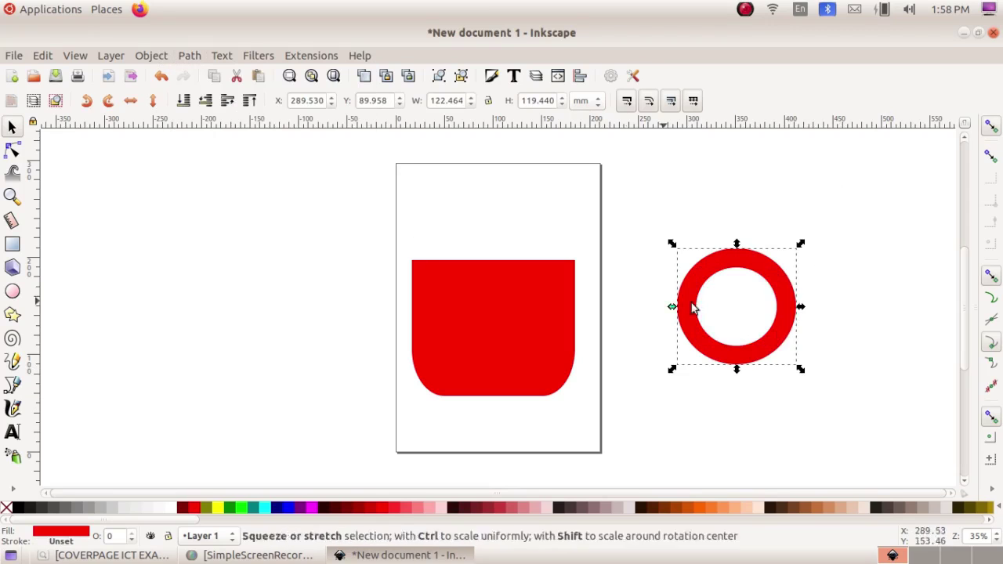
# Step: Shrink the ring to about 87%, attach it to the cup's right side, and group them
pyautogui.click(878, 317)
pyautogui.click(787, 308)
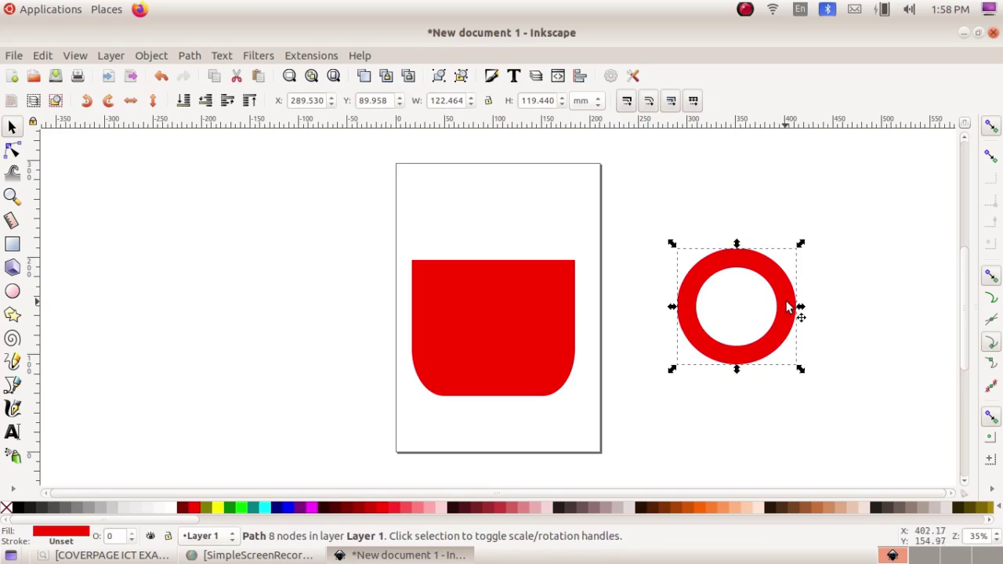
pyautogui.moveTo(800, 368)
pyautogui.mouseDown()
pyautogui.moveTo(786, 355)
pyautogui.moveTo(611, 338)
pyautogui.mouseUp()
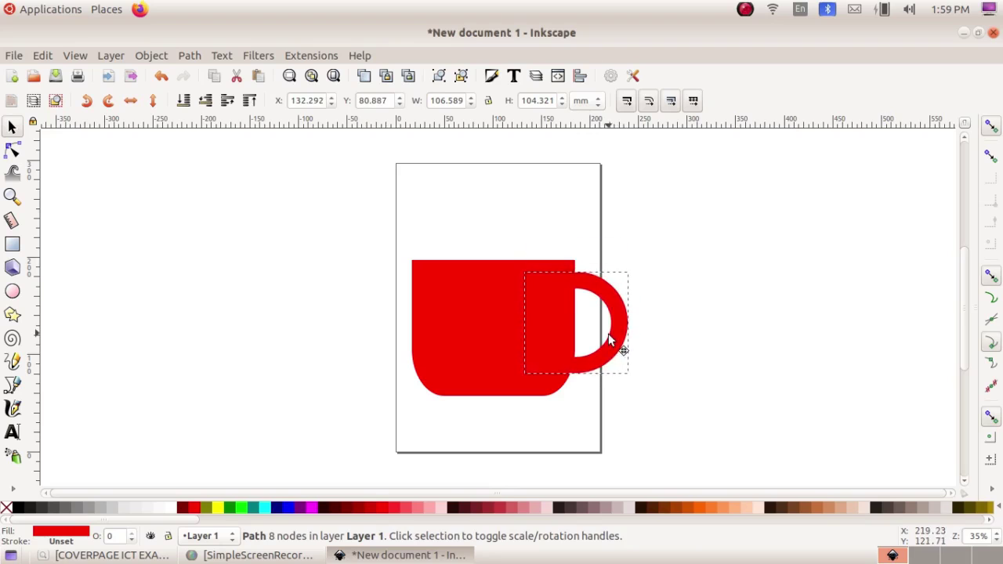
pyautogui.moveTo(612, 338); pyautogui.dragTo(613, 349)
pyautogui.click(746, 352)
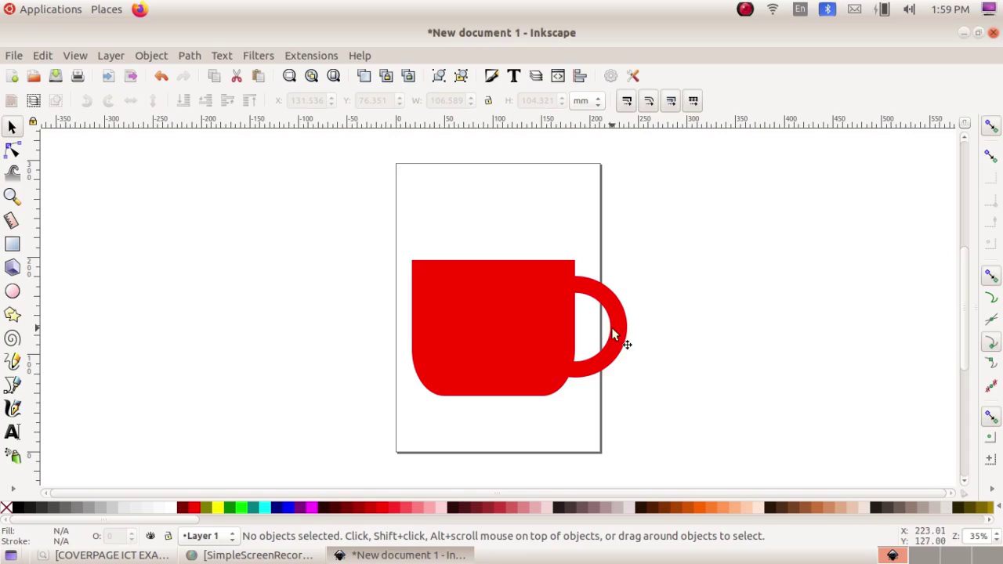
pyautogui.moveTo(328, 176); pyautogui.dragTo(710, 455)
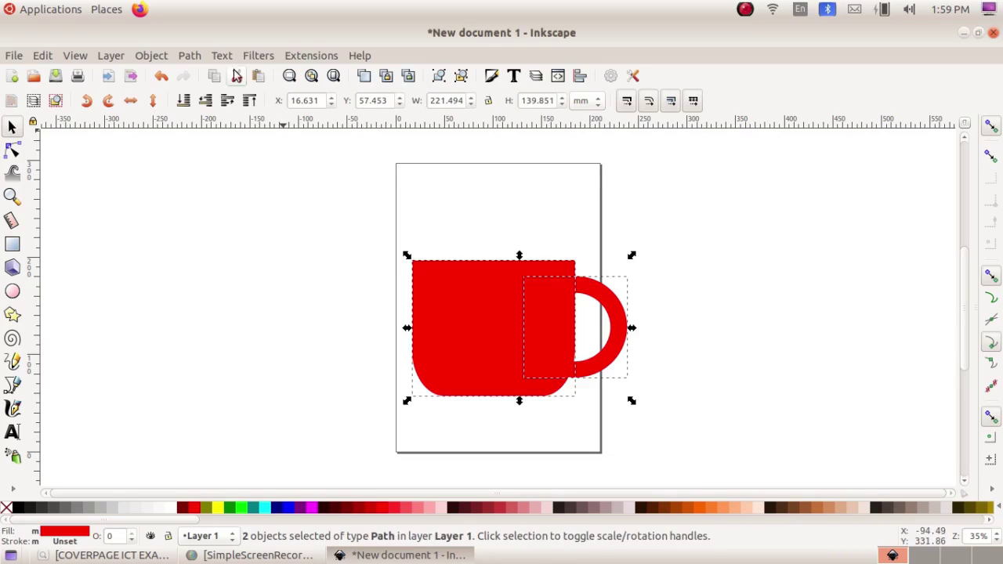
pyautogui.click(159, 55)
pyautogui.click(213, 172)
# Step: Reposition and resize the grouped mug on the page, then bring up the reference PDF
pyautogui.click(708, 259)
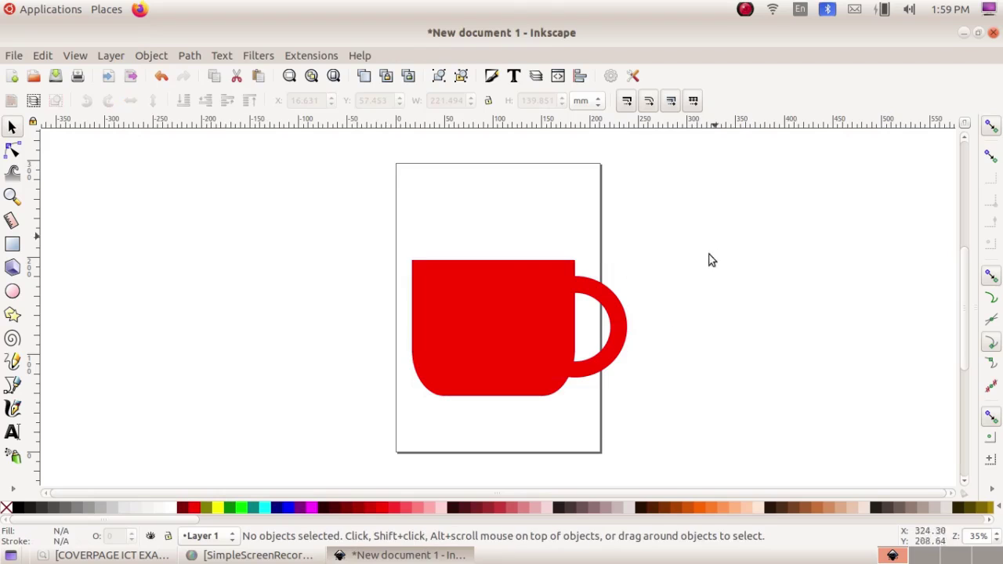
pyautogui.moveTo(524, 320); pyautogui.dragTo(495, 282)
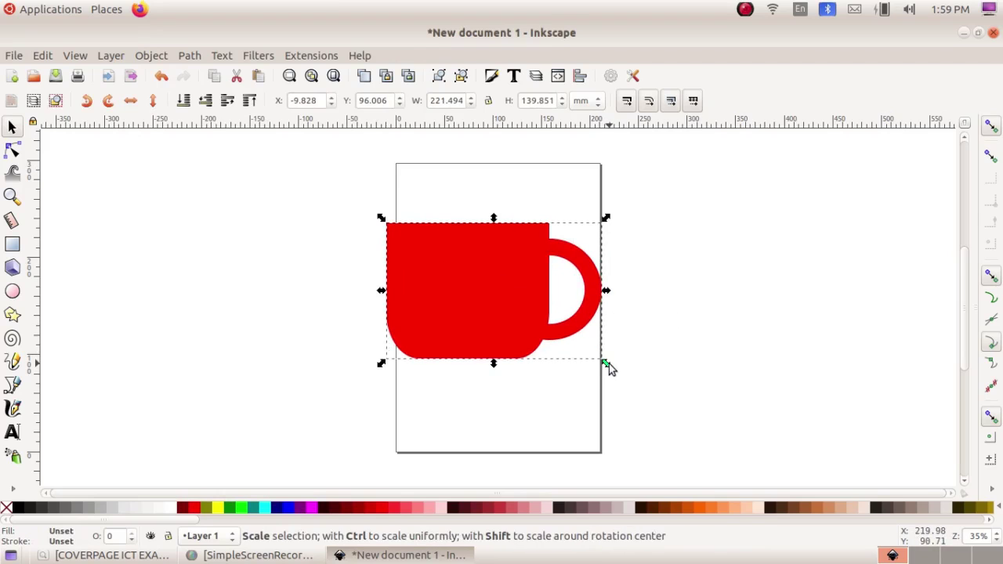
pyautogui.moveTo(603, 359); pyautogui.dragTo(582, 352)
pyautogui.moveTo(506, 321); pyautogui.dragTo(530, 320)
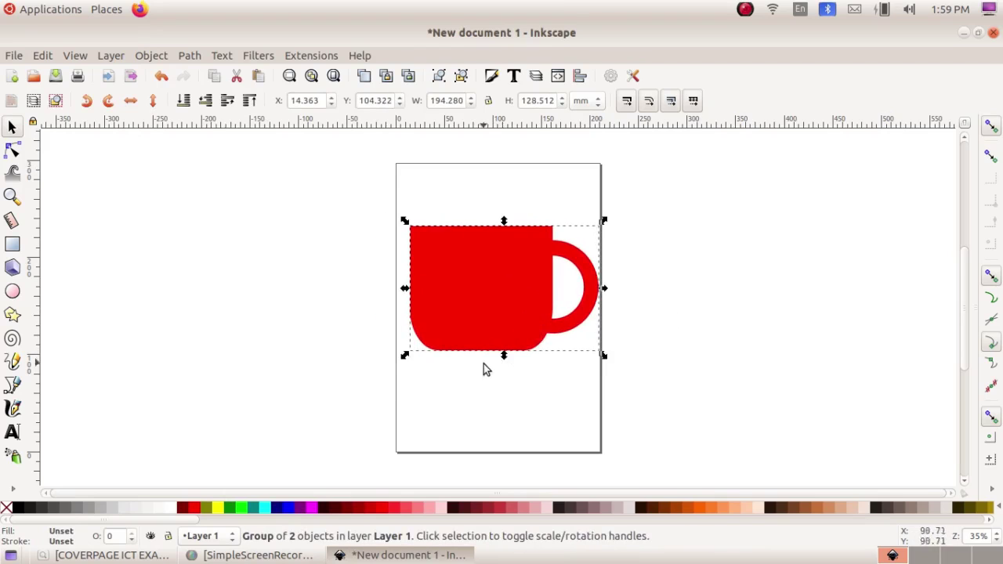
pyautogui.moveTo(504, 354); pyautogui.dragTo(503, 382)
pyautogui.click(702, 348)
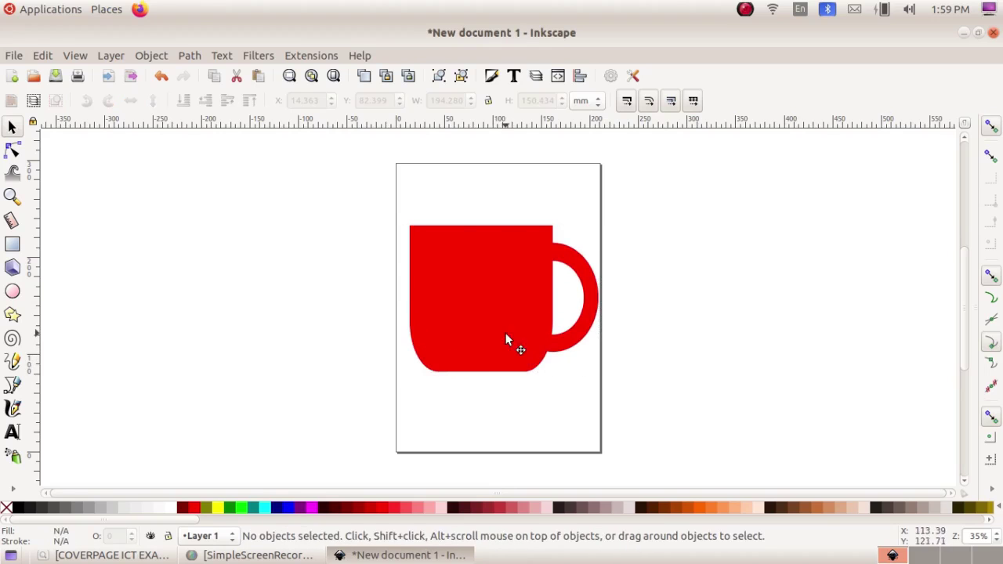
pyautogui.moveTo(504, 337); pyautogui.dragTo(509, 332)
pyautogui.click(133, 553)
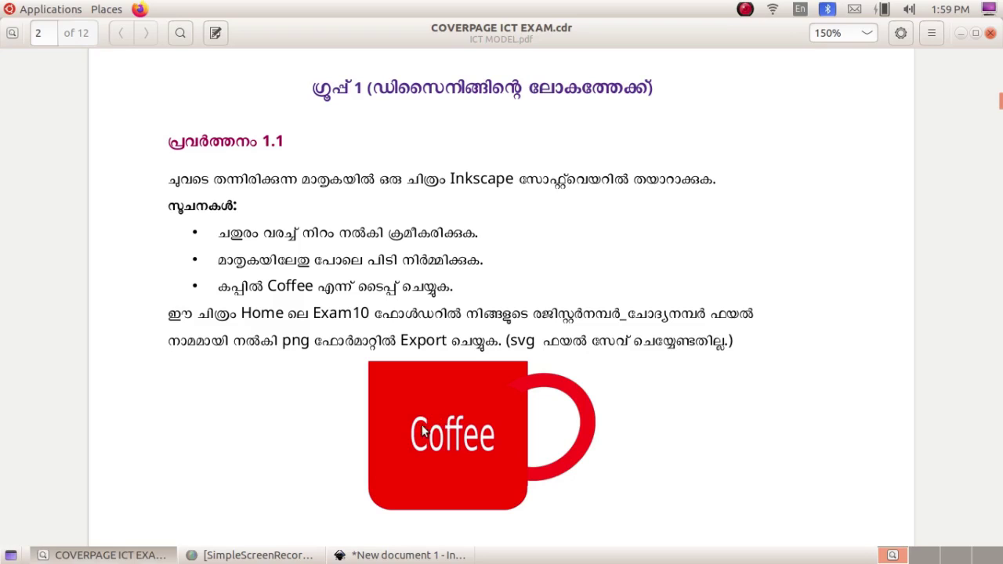
# Step: Minimize the reference document to return to the Inkscape mug drawing
pyautogui.click(106, 554)
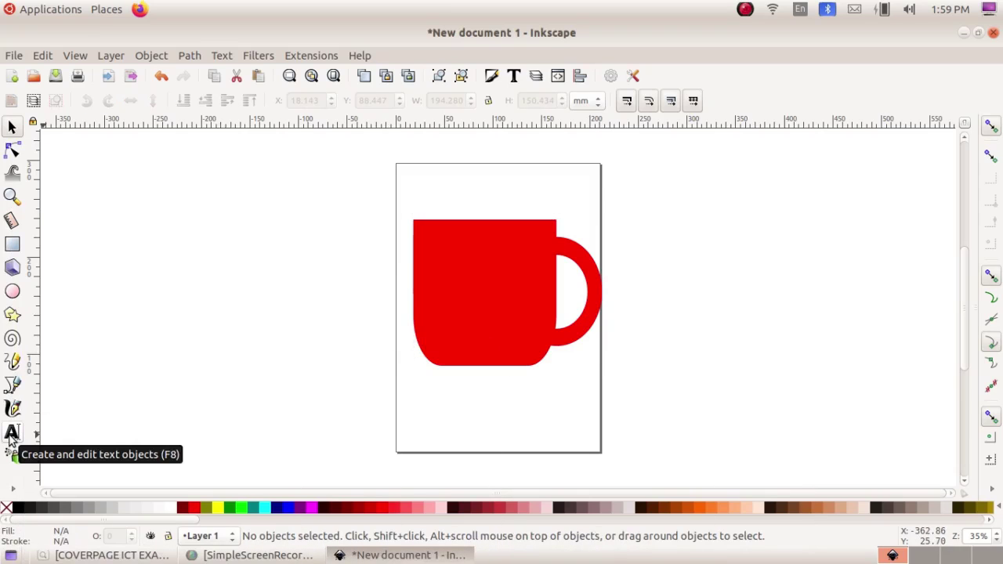
# Step: Add the text 'Coffee' inside the mug with the Text tool
pyautogui.click(12, 434)
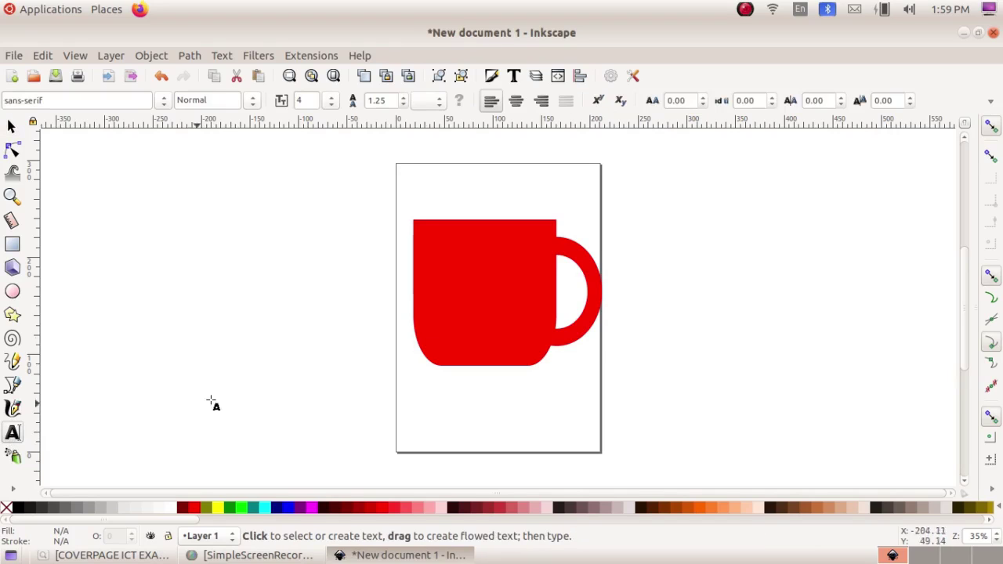
pyautogui.click(451, 292)
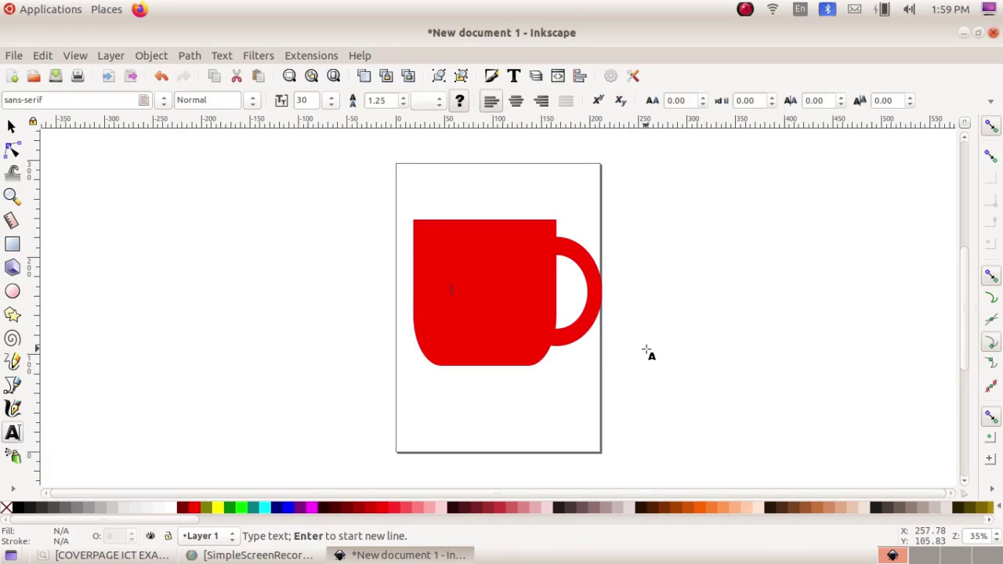
pyautogui.write('Hiff')
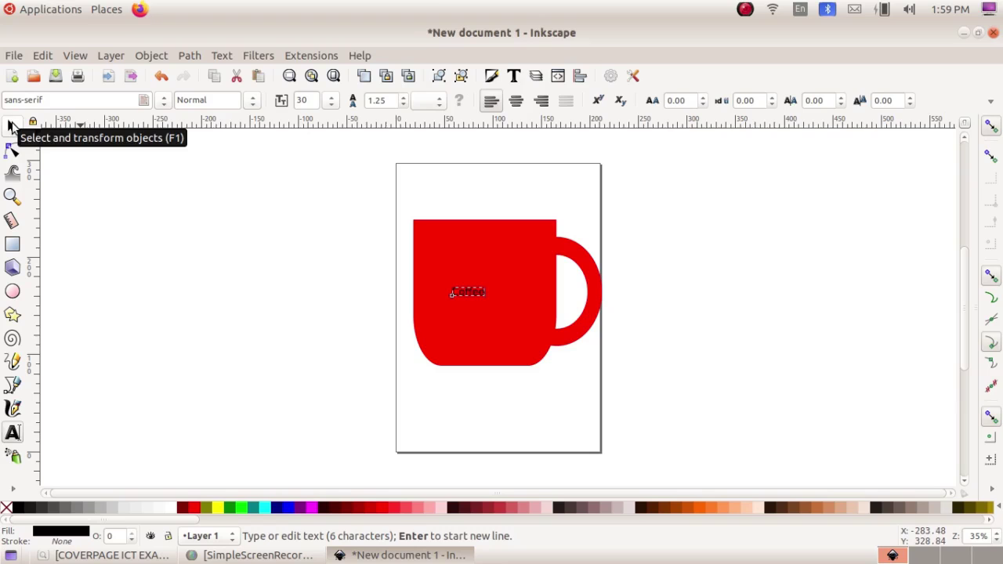
# Step: Enlarge the Coffee text, make it white, and centre it on the mug body
pyautogui.click(11, 125)
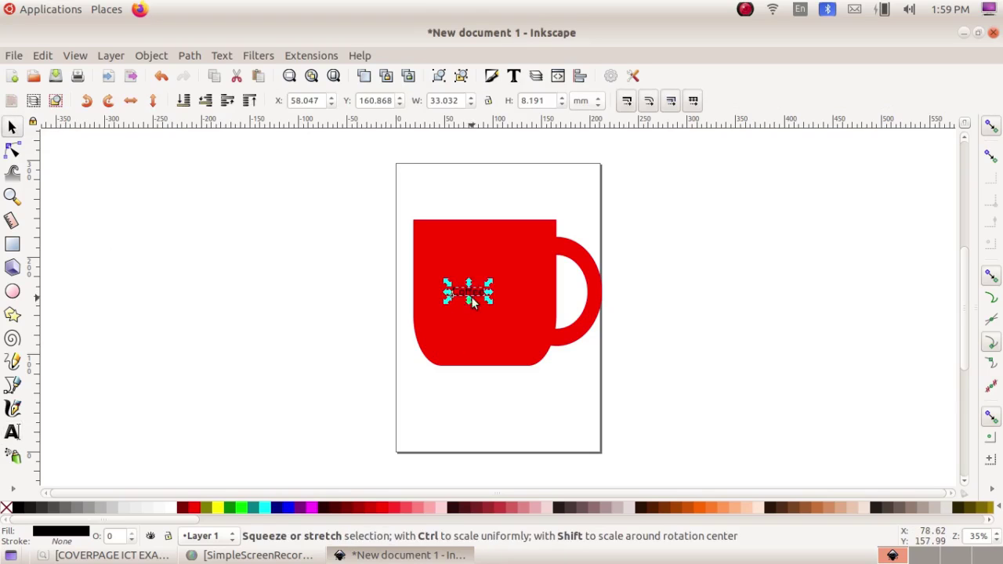
pyautogui.moveTo(489, 306); pyautogui.dragTo(532, 316)
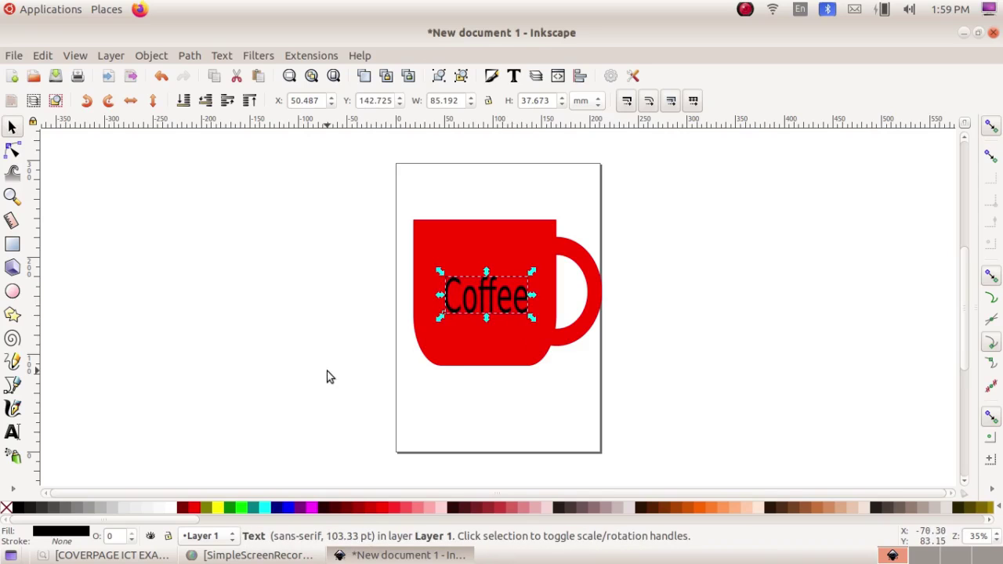
pyautogui.click(170, 508)
pyautogui.click(732, 380)
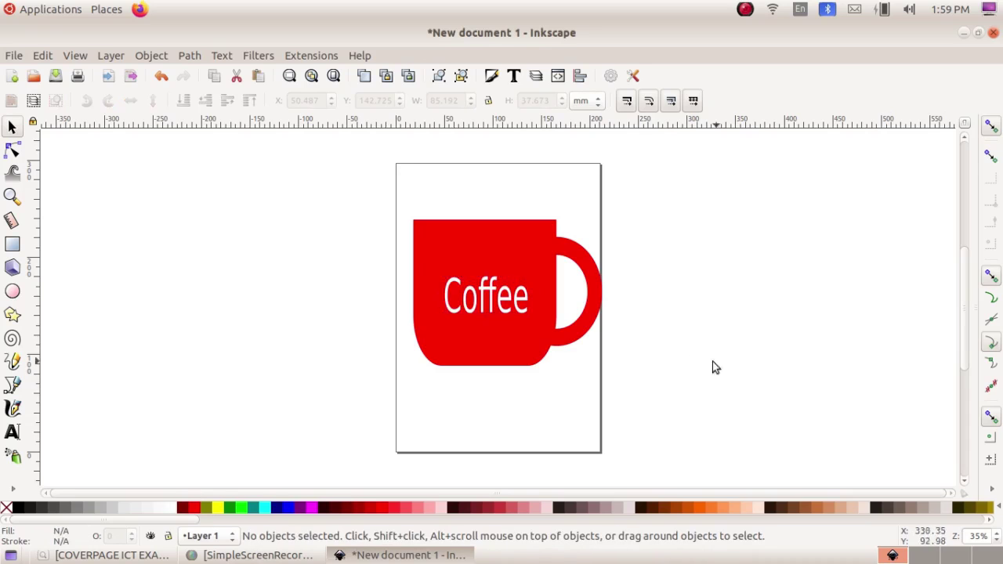
pyautogui.moveTo(492, 307); pyautogui.dragTo(489, 309)
pyautogui.click(492, 310)
# Step: Group the mug and its Coffee text into one object
pyautogui.click(398, 239)
pyautogui.moveTo(358, 173); pyautogui.dragTo(658, 408)
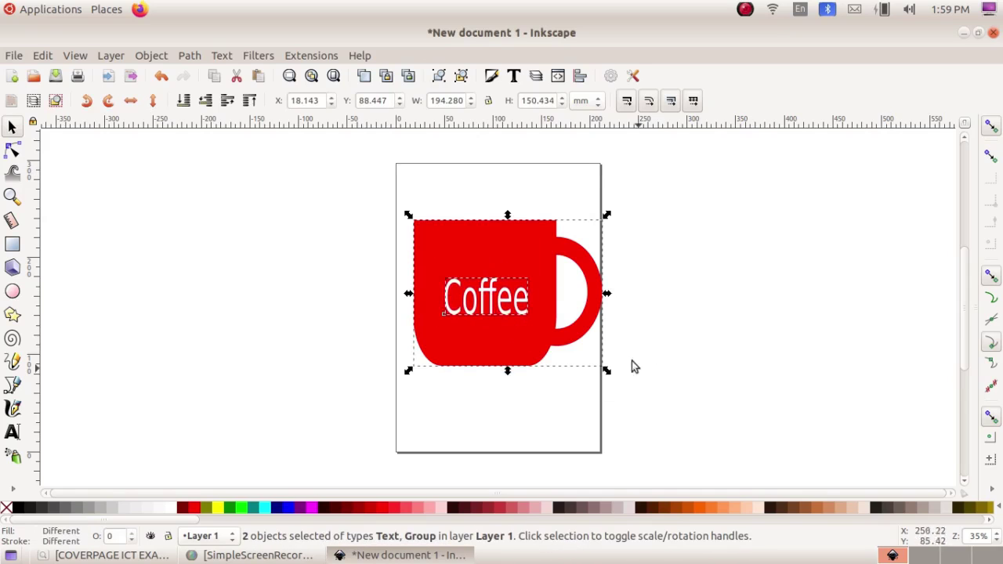
pyautogui.click(152, 55)
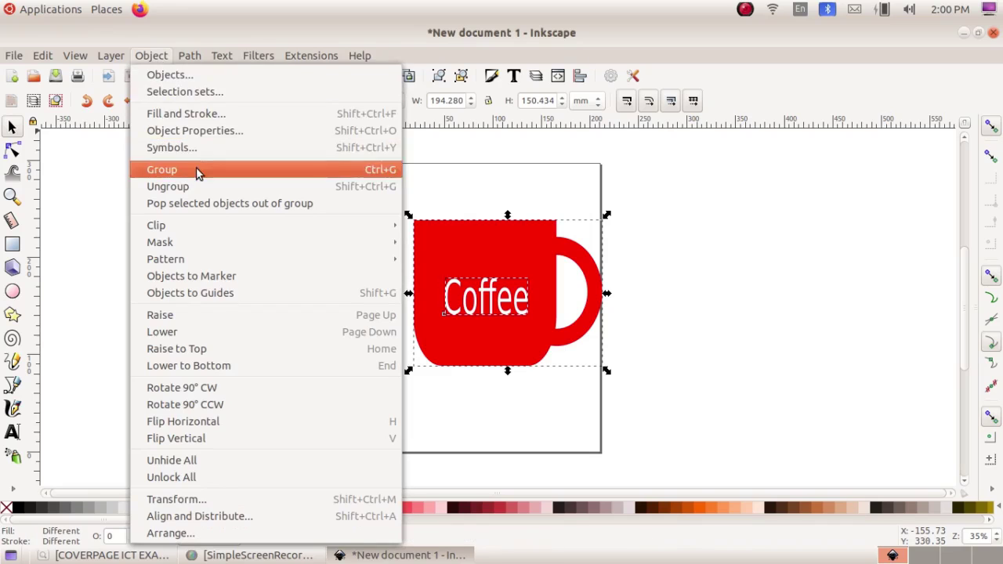
pyautogui.click(197, 167)
# Step: Shrink the grouped cup slightly, raise it on the page, and compare with the reference
pyautogui.click(707, 362)
pyautogui.click(576, 329)
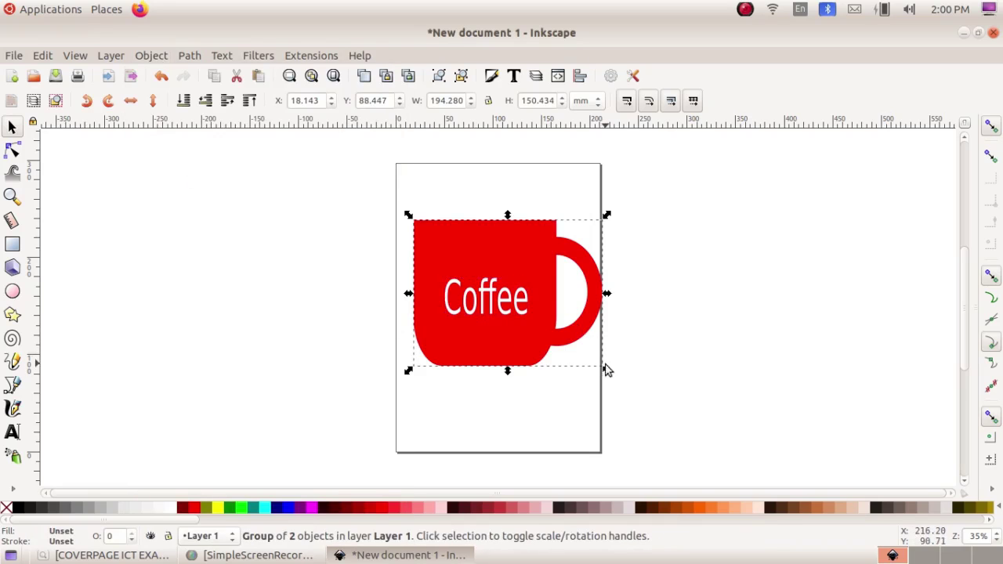
pyautogui.moveTo(603, 365); pyautogui.dragTo(580, 359)
pyautogui.moveTo(513, 321); pyautogui.dragTo(510, 313)
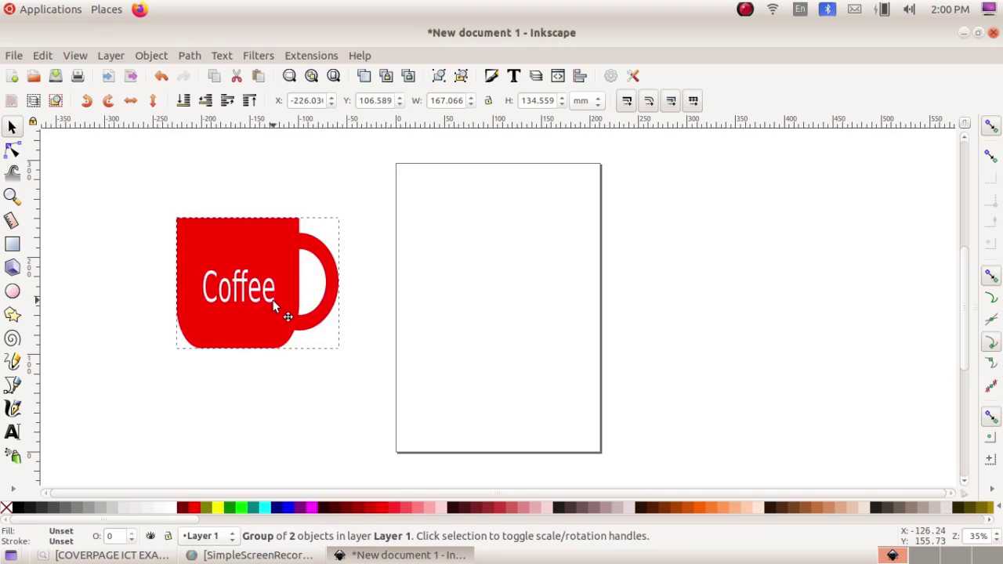
pyautogui.click(822, 392)
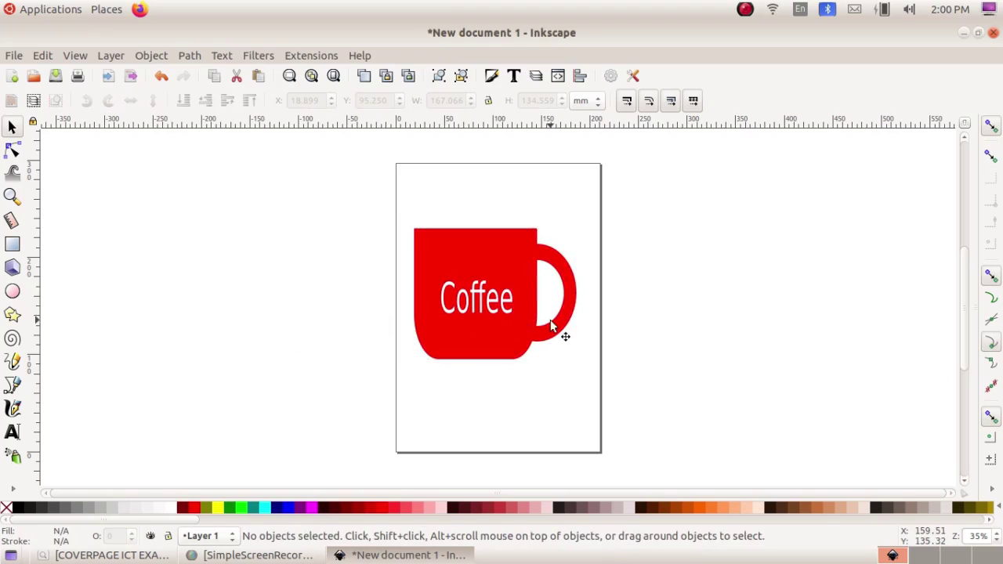
pyautogui.click(110, 555)
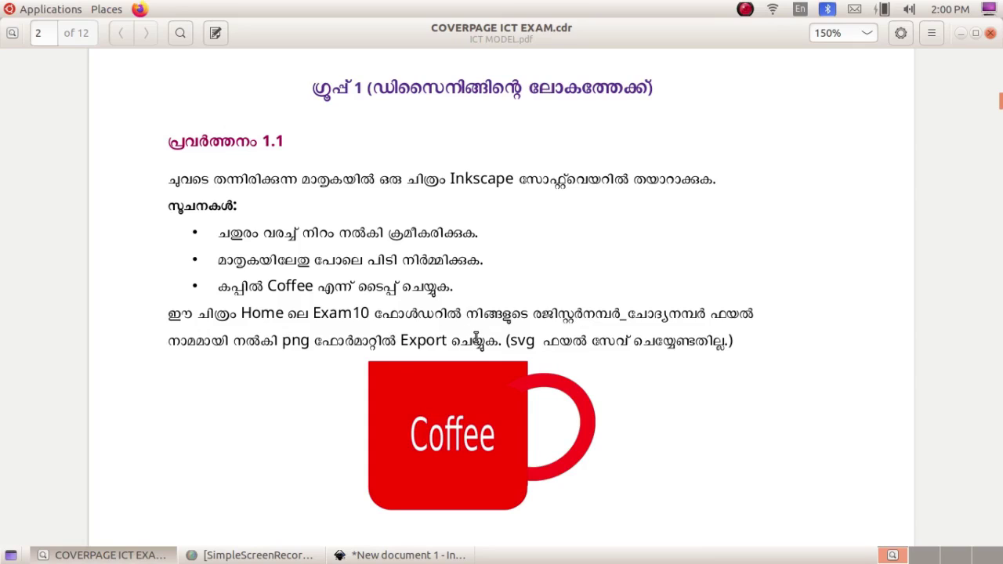
pyautogui.click(149, 553)
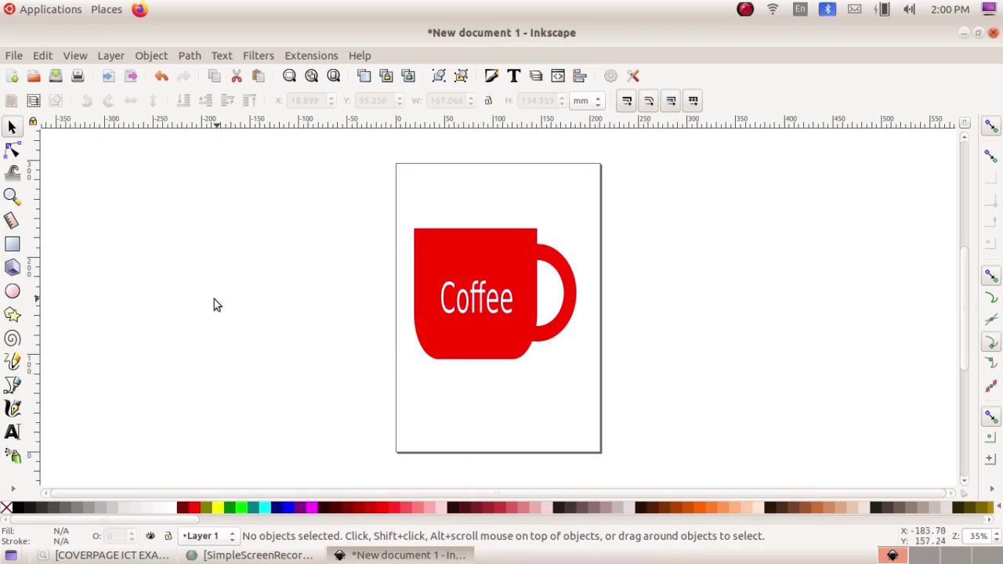
# Step: Point the PNG export at modelitexam2020/Exam10, named with the register and question number
pyautogui.click(5, 55)
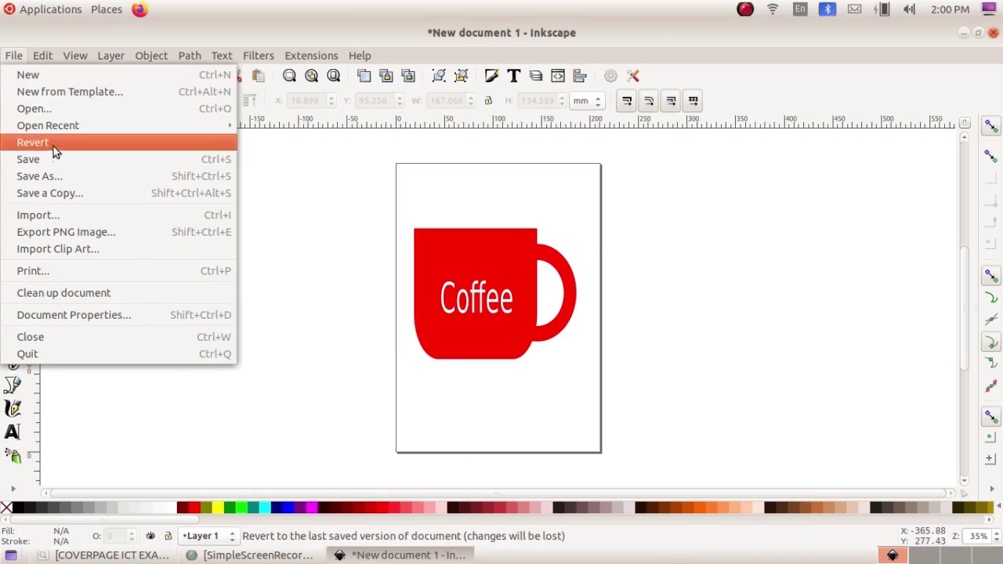
pyautogui.click(110, 234)
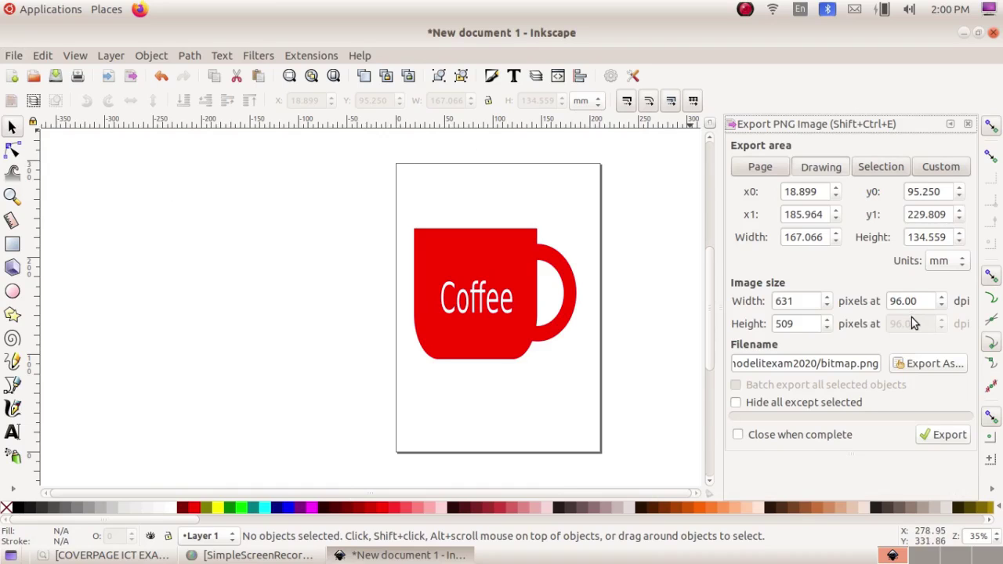
pyautogui.click(932, 365)
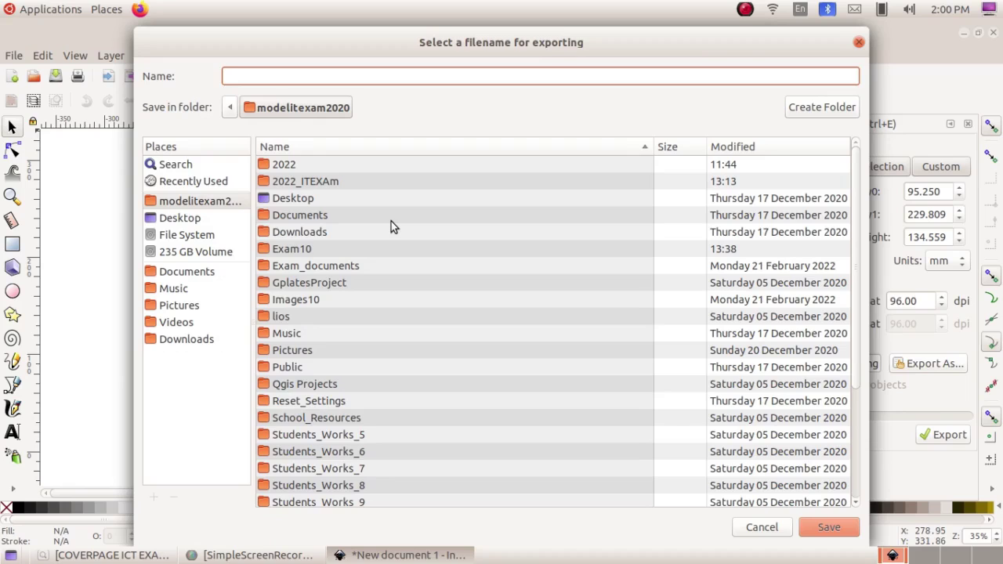
pyautogui.click(190, 202)
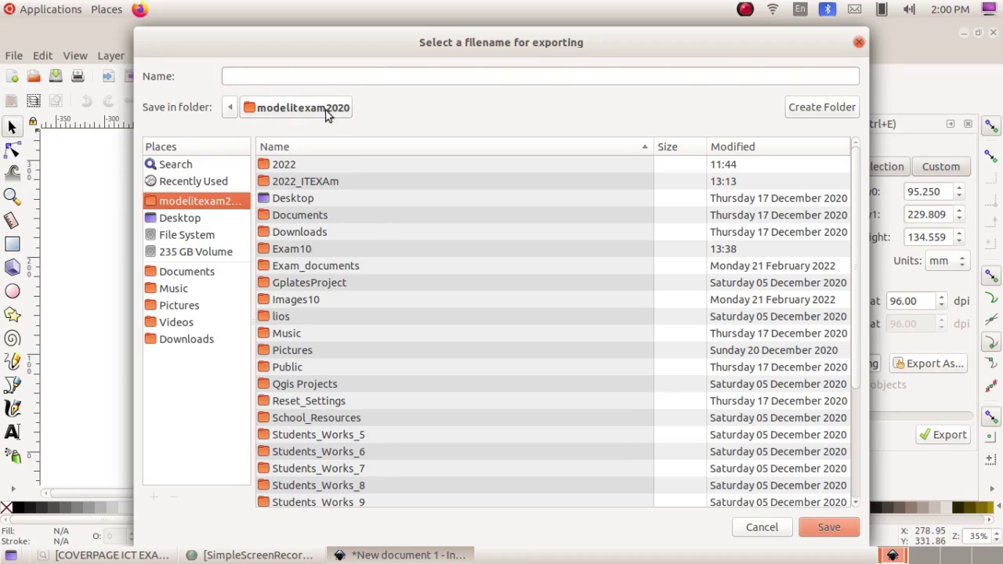
pyautogui.doubleClick(329, 249)
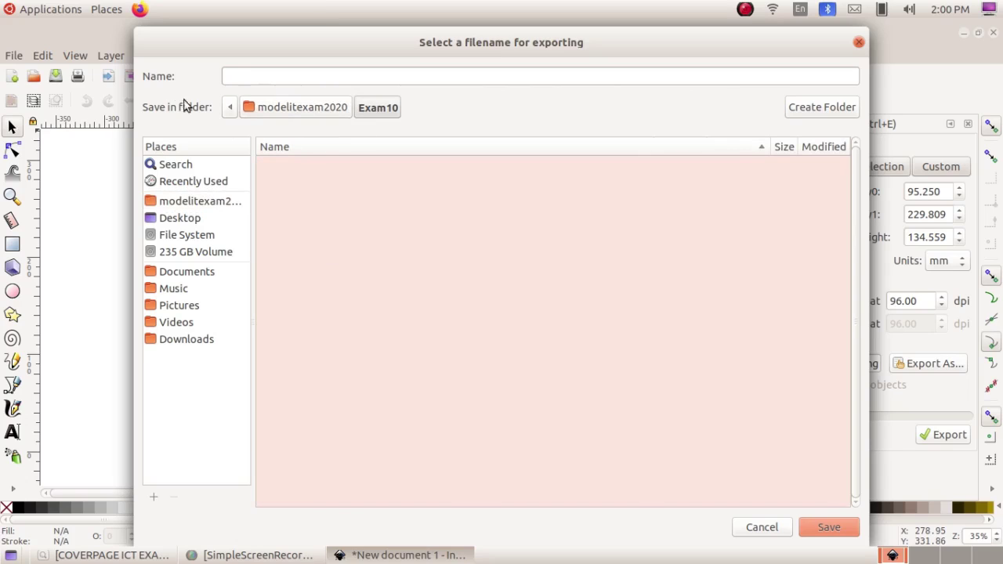
pyautogui.click(240, 73)
pyautogui.write('200145_1')
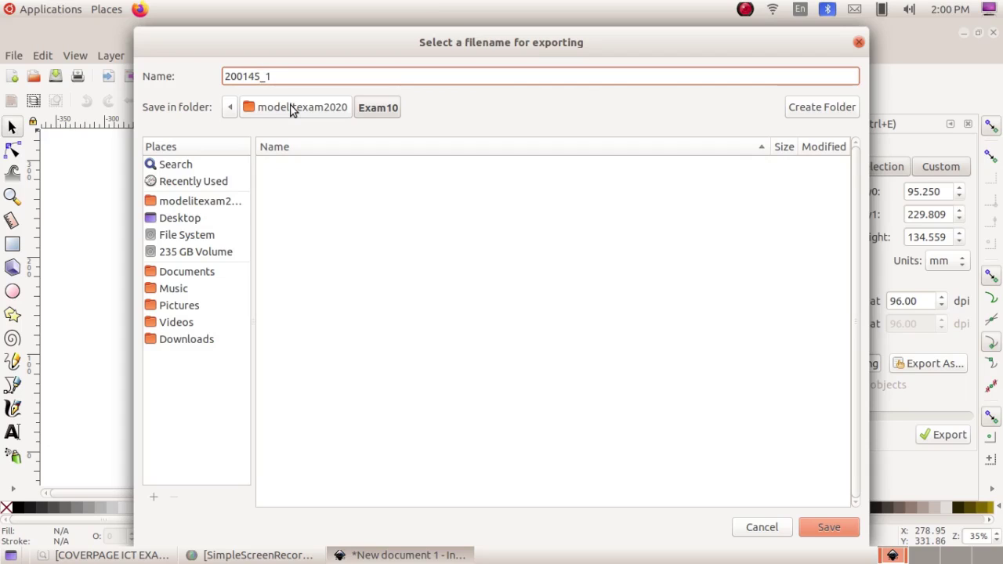
pyautogui.click(826, 525)
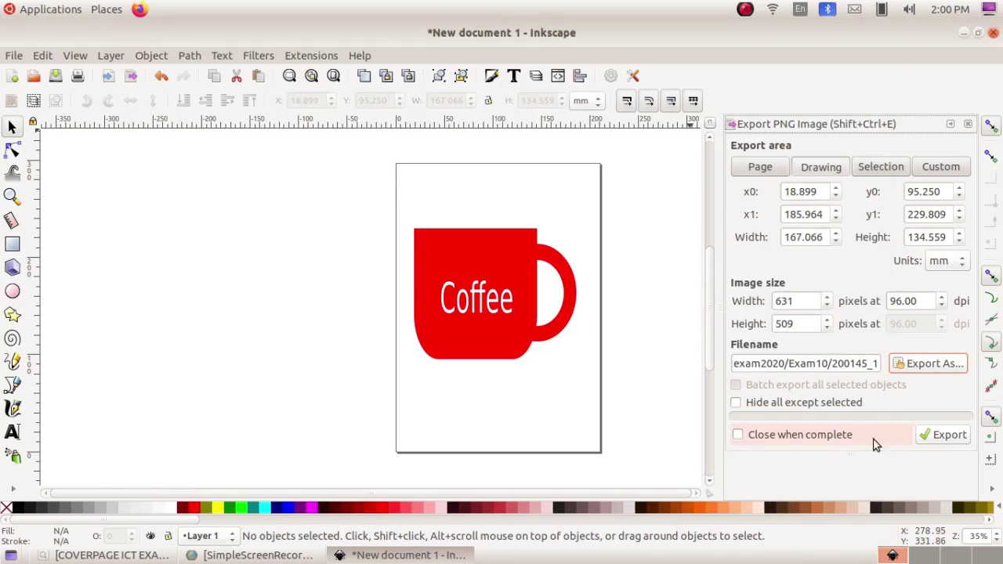
# Step: Export the whole 631×509 px, 96 dpi drawing to the PNG file in Exam10
pyautogui.click(843, 364)
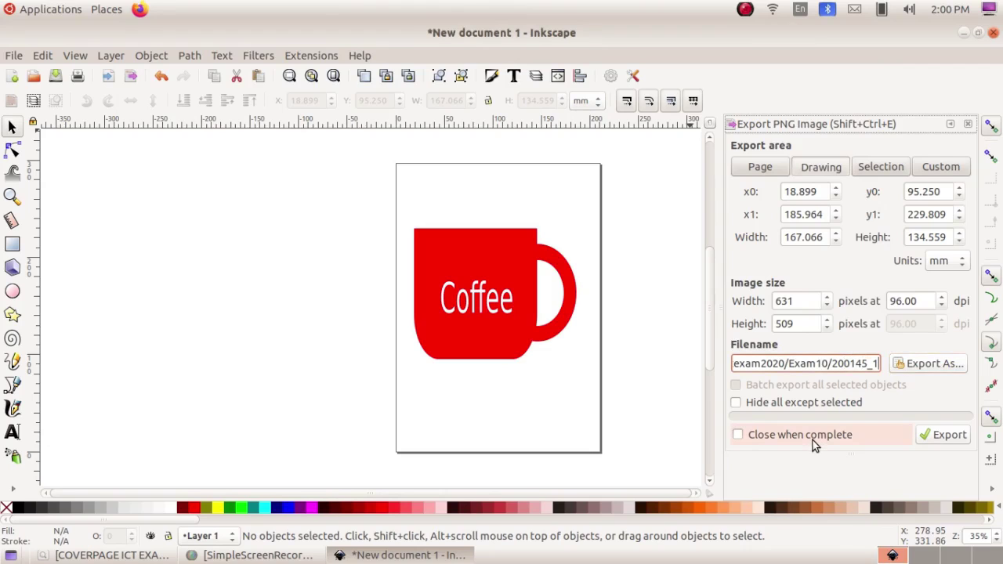
pyautogui.click(943, 441)
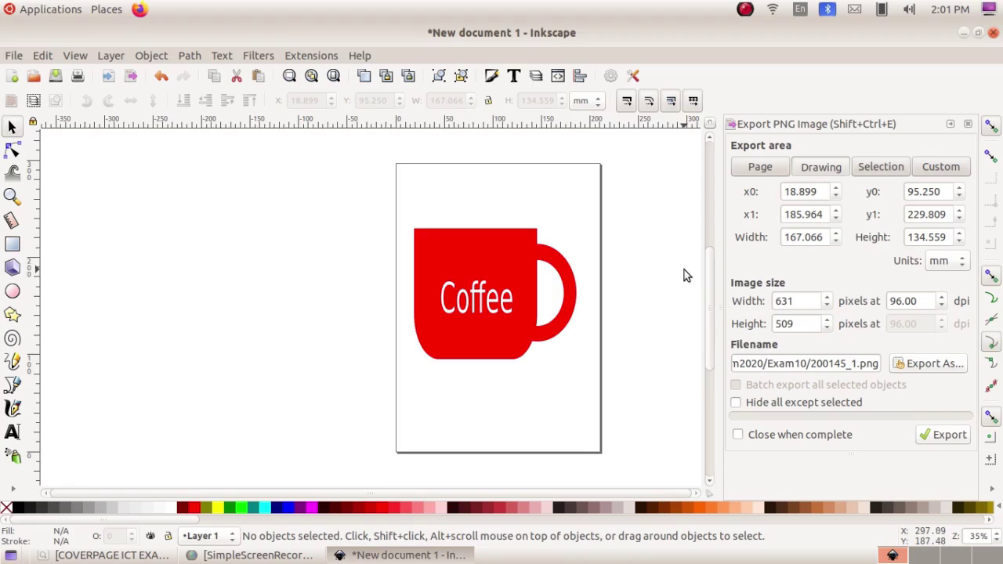
# Step: Minimize Inkscape, open Home > Exam10, and preview the exported PNG before closing it
pyautogui.click(963, 34)
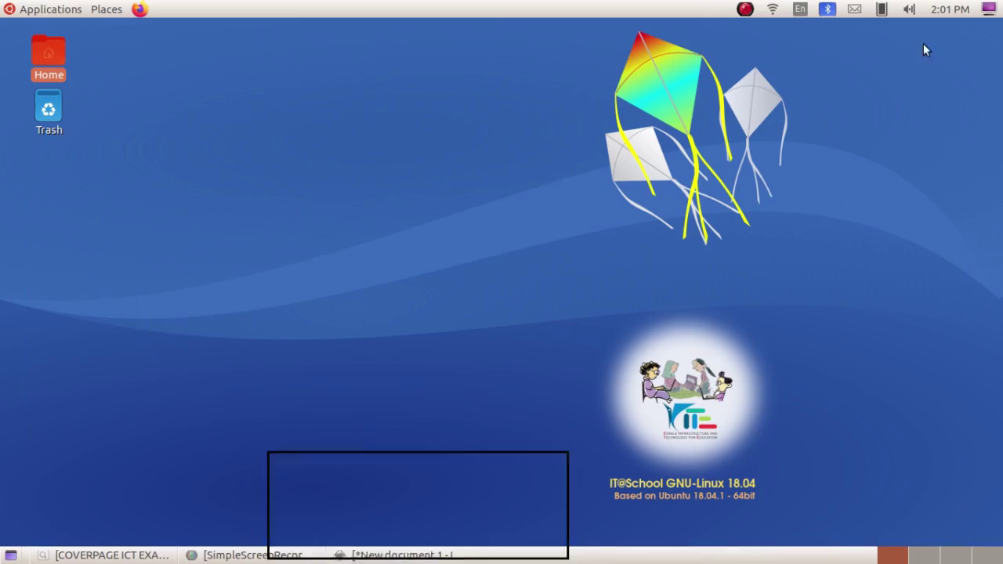
pyautogui.doubleClick(44, 52)
pyautogui.doubleClick(535, 81)
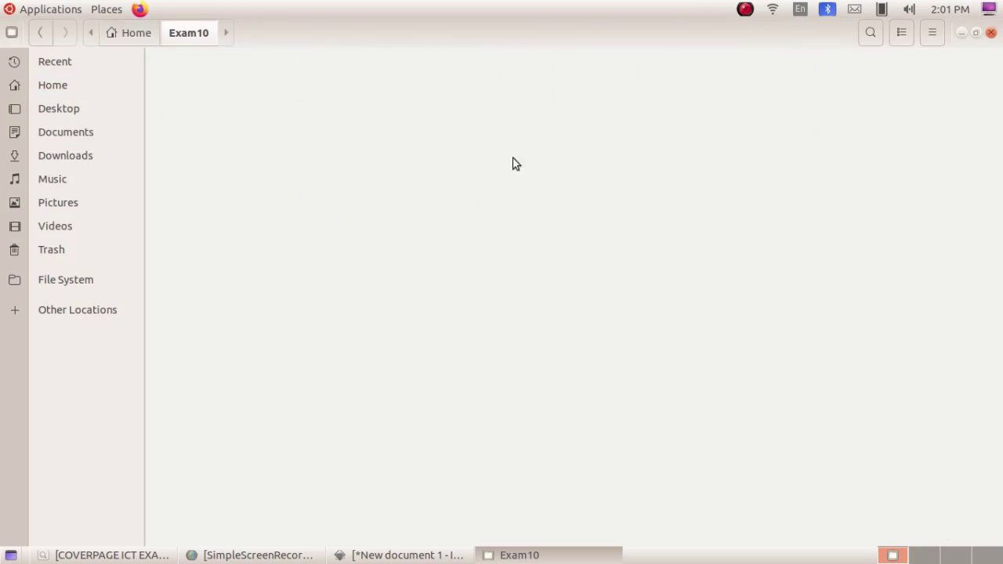
pyautogui.doubleClick(185, 93)
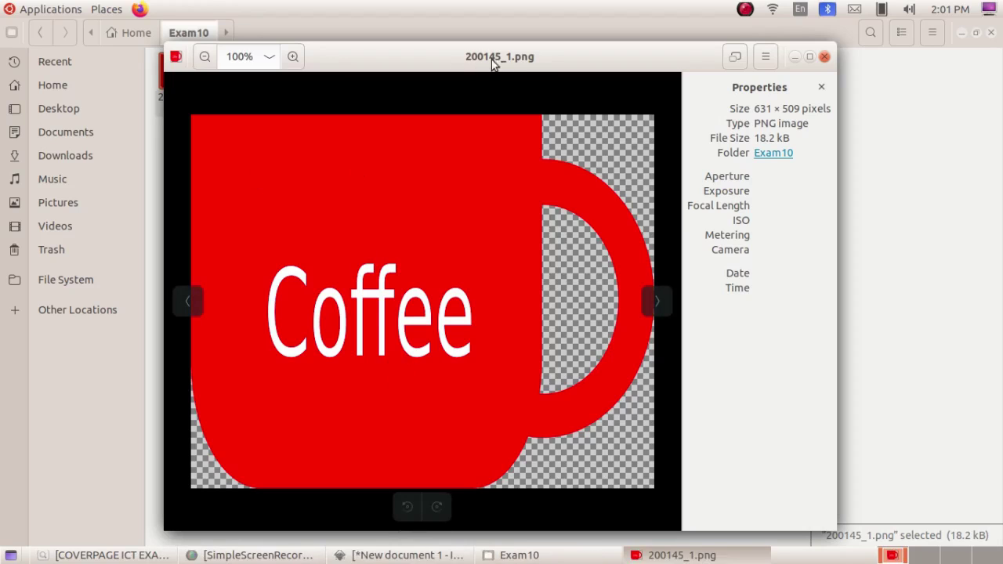
pyautogui.moveTo(571, 192)
pyautogui.click(824, 57)
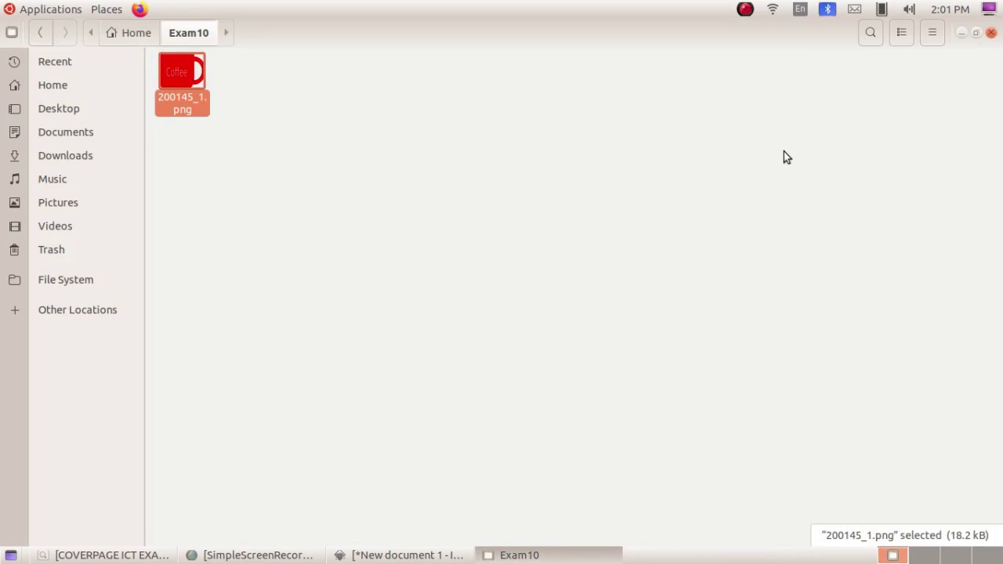